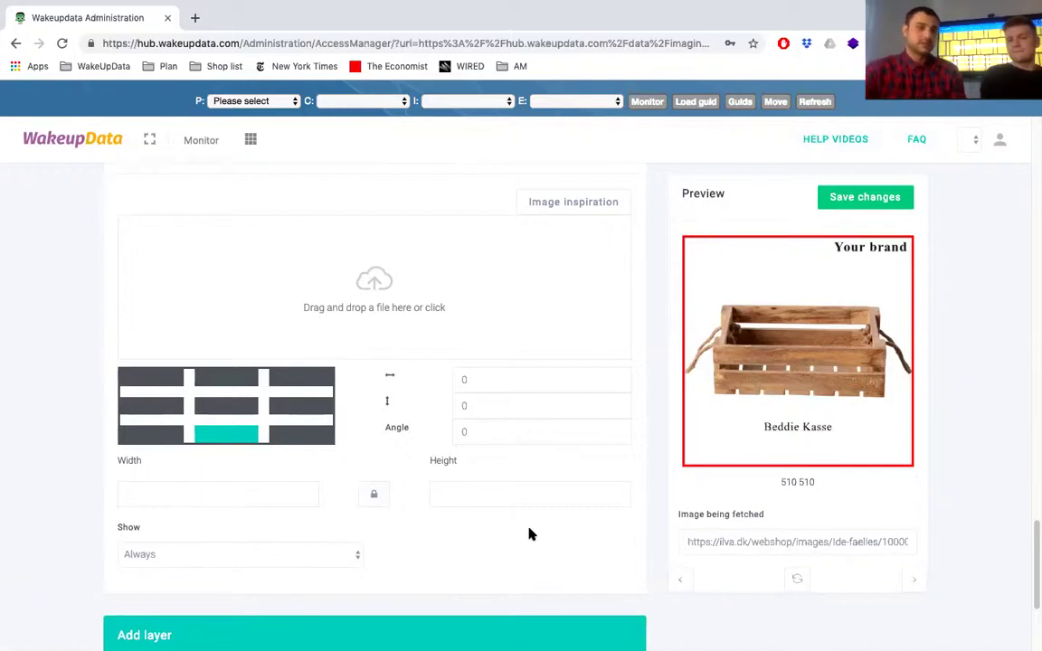
- Browse the image inspiration gallery and preview sample sale badges on product photos, including Special Offer and Huge Sale, then close it
{"action": "left_click", "coordinate": [457, 360]}
{"action": "left_click", "coordinate": [724, 396]}
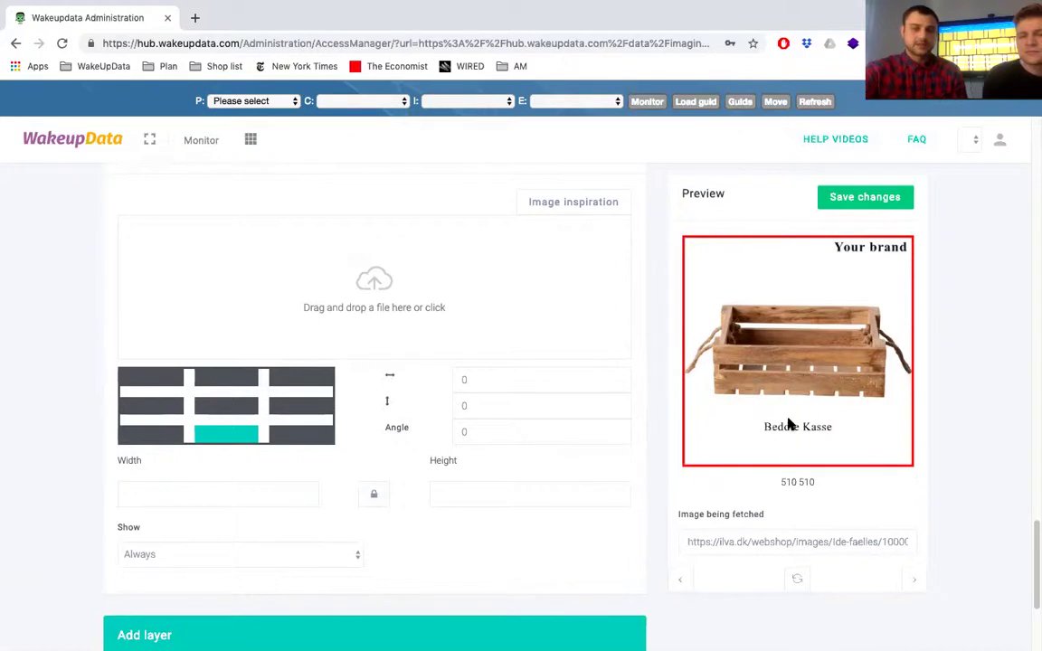
{"action": "left_click", "coordinate": [580, 204]}
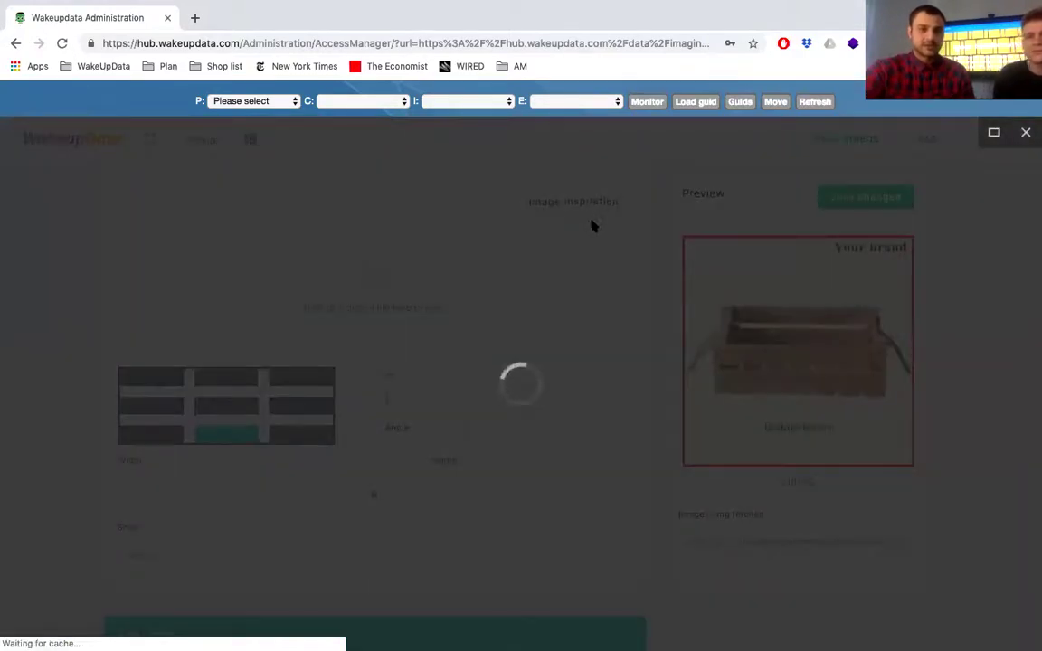
{"action": "scroll", "coordinate": [493, 359], "scroll_direction": "down", "scroll_amount": 2}
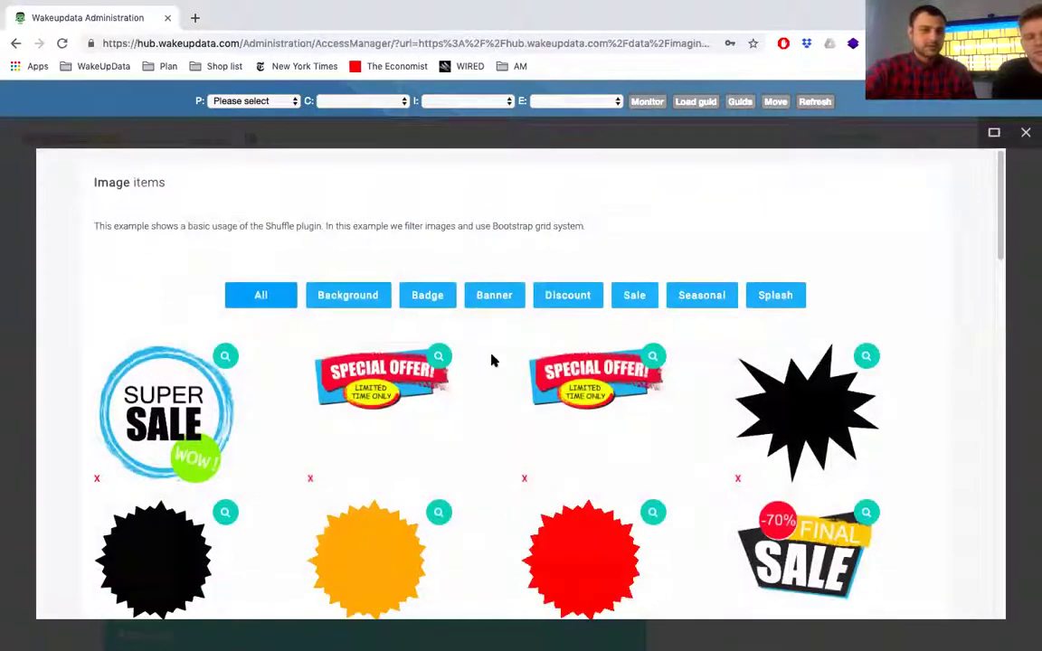
{"action": "mouse_move", "coordinate": [438, 288]}
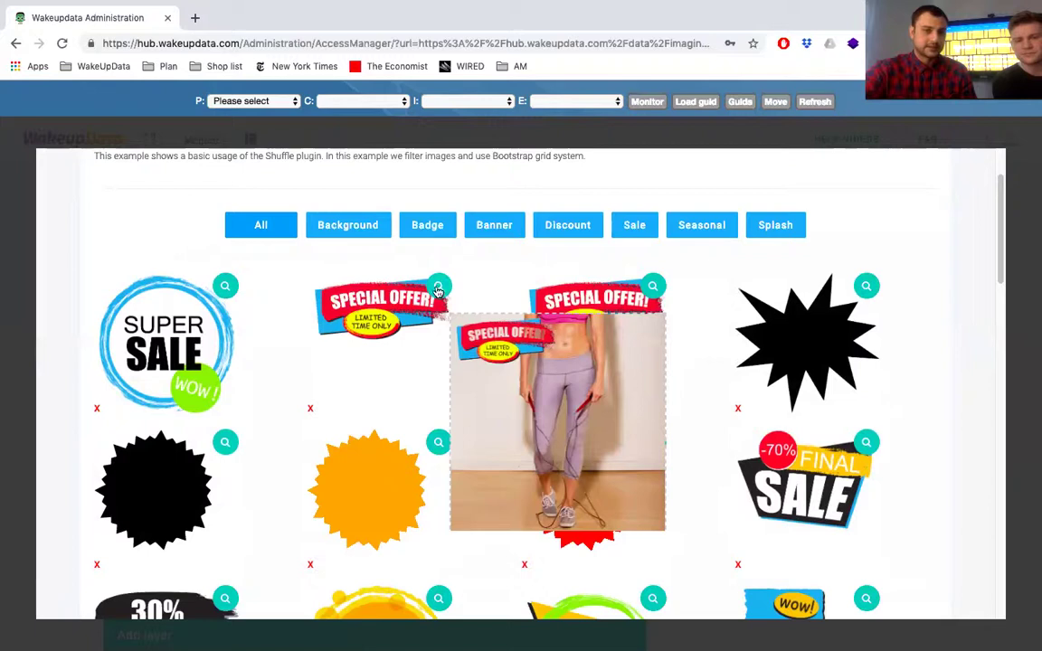
{"action": "mouse_move", "coordinate": [660, 295]}
{"action": "scroll", "coordinate": [577, 349], "scroll_direction": "down", "scroll_amount": 3}
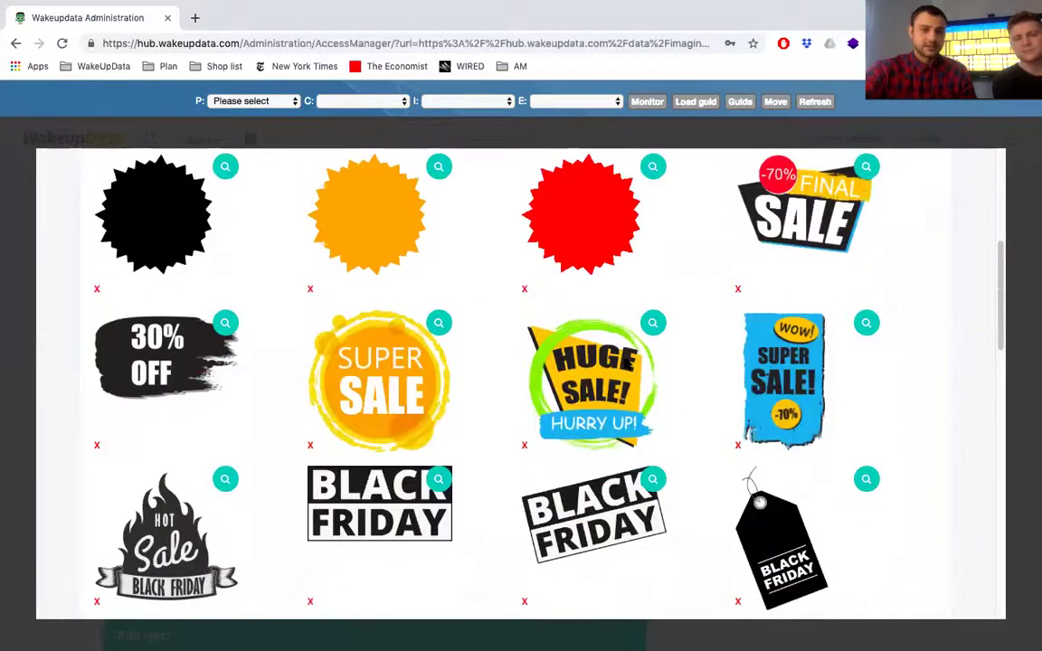
{"action": "mouse_move", "coordinate": [647, 333]}
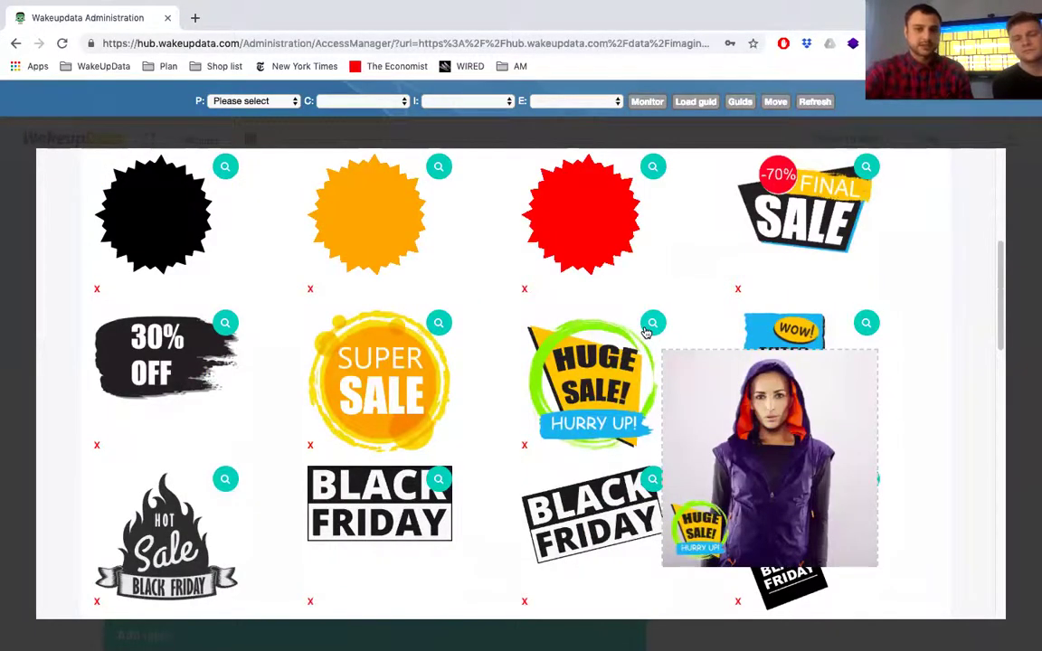
{"action": "mouse_move", "coordinate": [432, 323]}
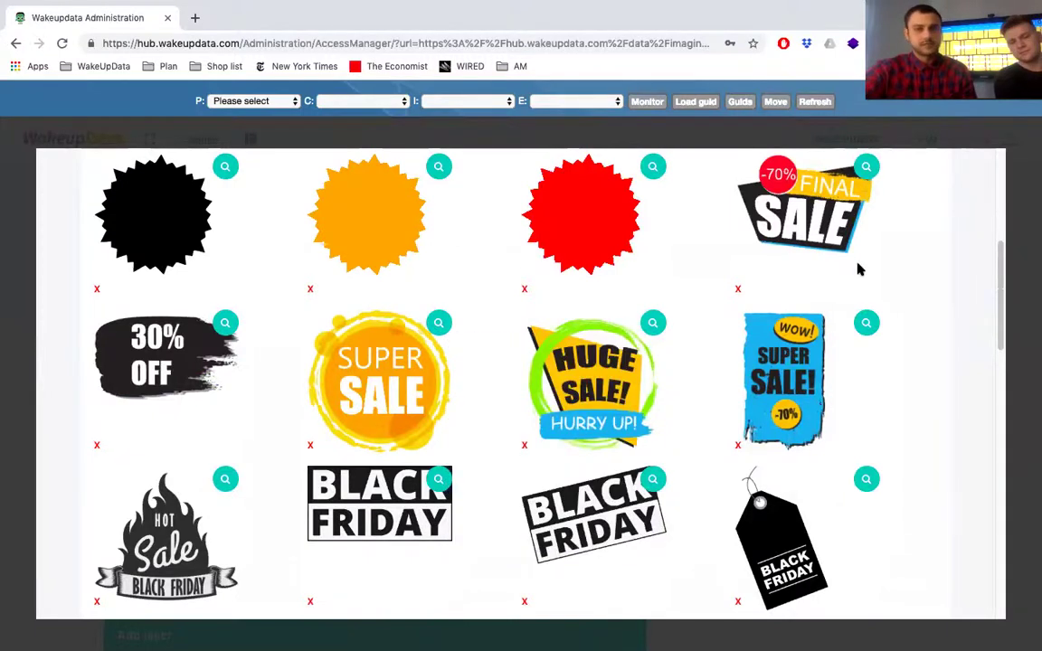
{"action": "scroll", "coordinate": [995, 271], "scroll_direction": "up", "scroll_amount": 5}
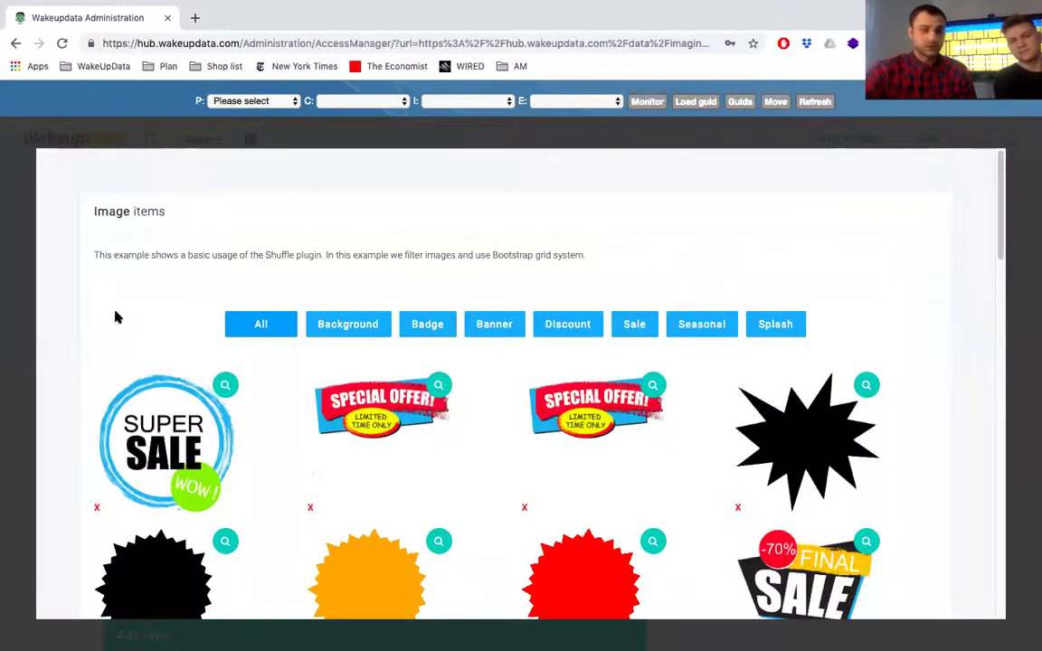
{"action": "left_click", "coordinate": [19, 262]}
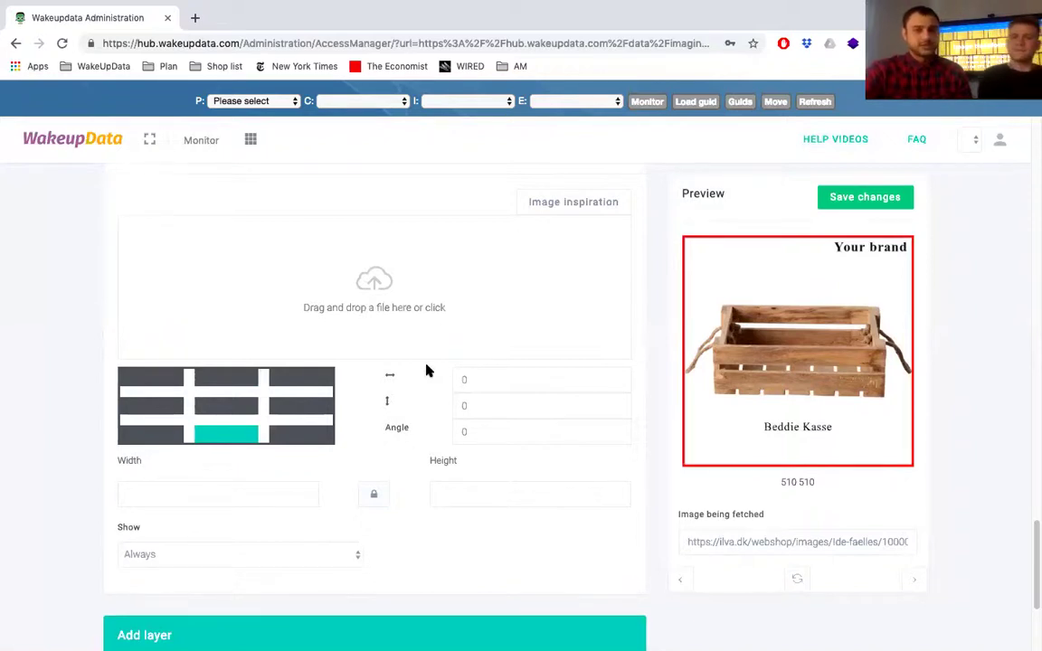
- Add a box layer and try it in the centre, top-centre, top-left and middle-left positions of the image
{"action": "scroll", "coordinate": [428, 373], "scroll_direction": "down", "scroll_amount": 3}
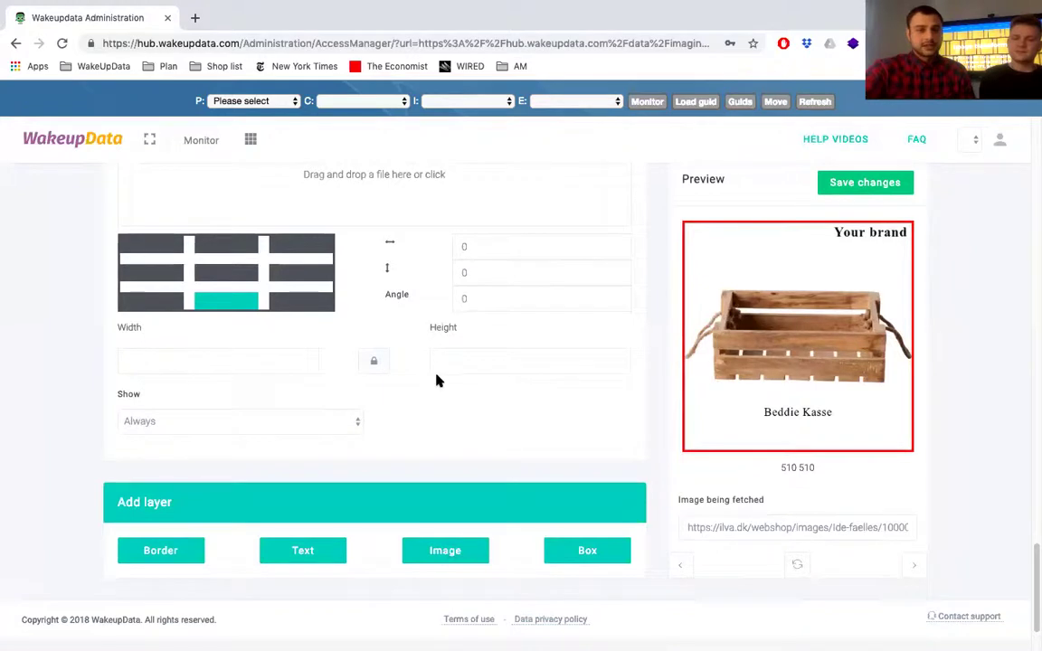
{"action": "scroll", "coordinate": [443, 380], "scroll_direction": "up", "scroll_amount": 1}
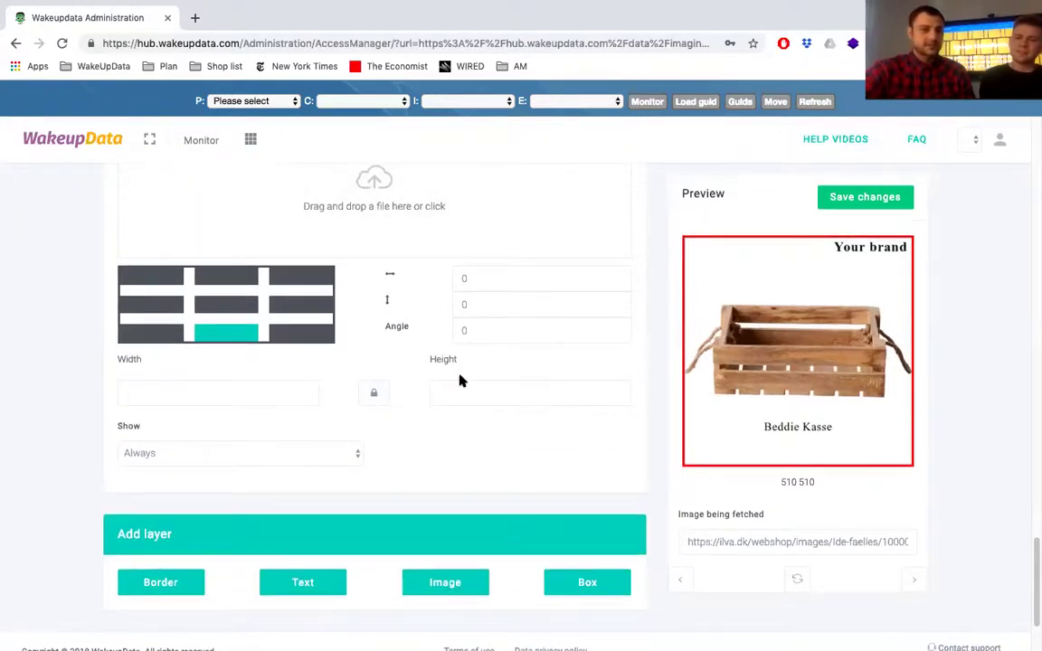
{"action": "scroll", "coordinate": [447, 360], "scroll_direction": "down", "scroll_amount": 3}
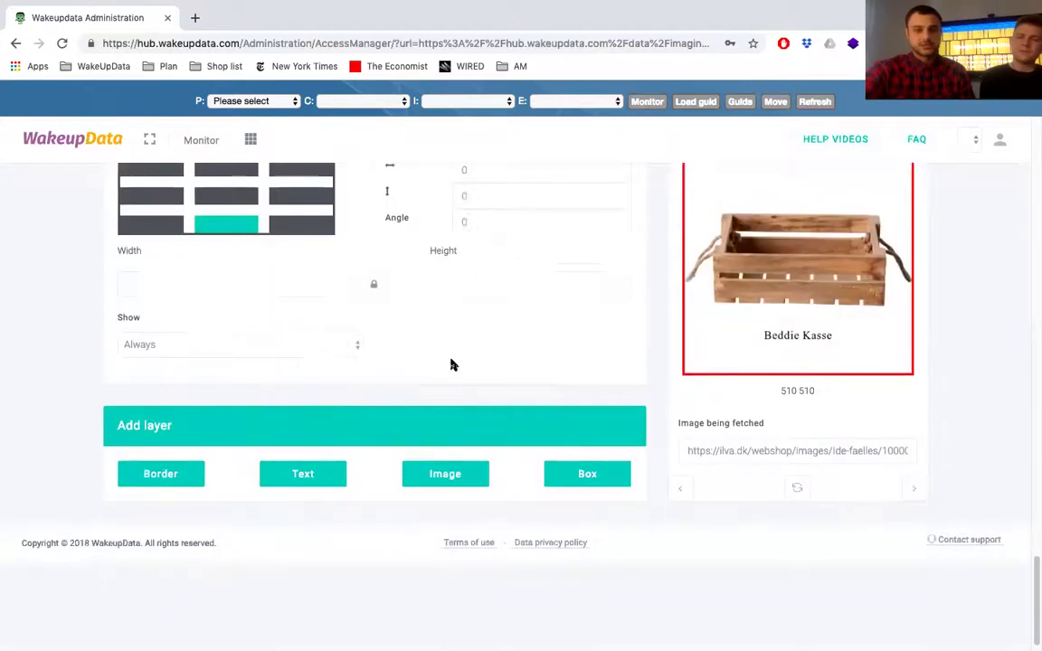
{"action": "left_click", "coordinate": [592, 474]}
{"action": "scroll", "coordinate": [579, 466], "scroll_direction": "down", "scroll_amount": 2}
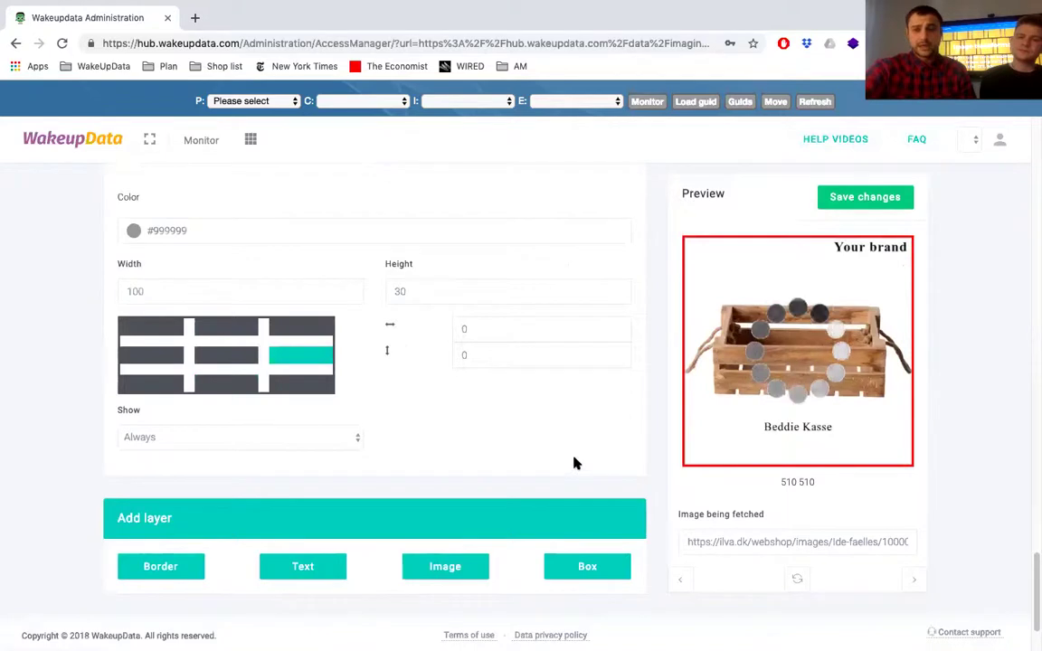
{"action": "left_click", "coordinate": [228, 355]}
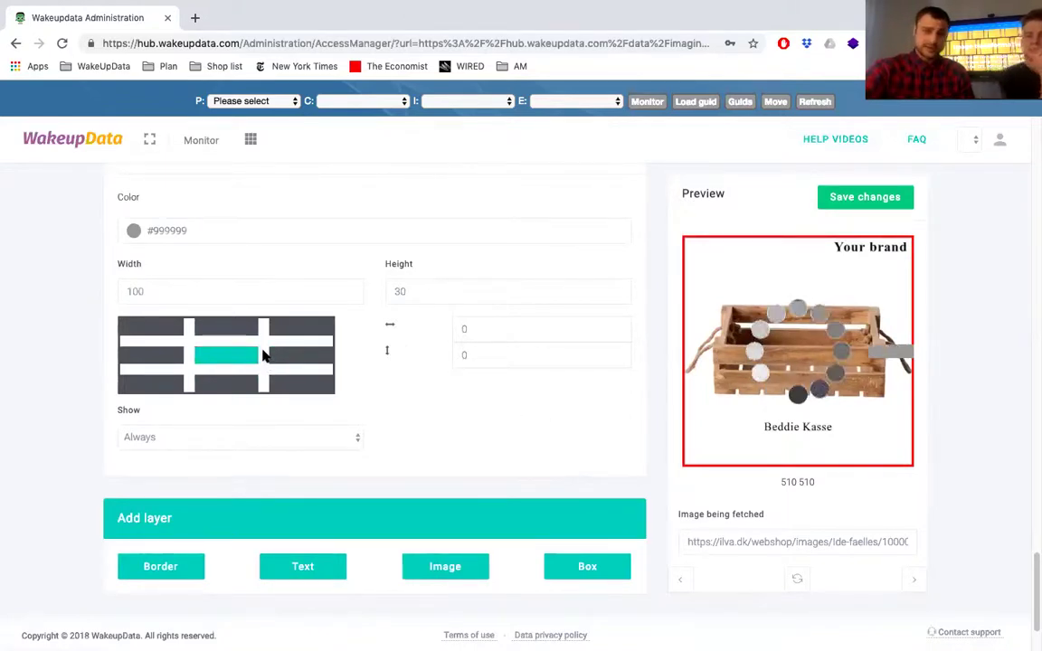
{"action": "left_click", "coordinate": [231, 326]}
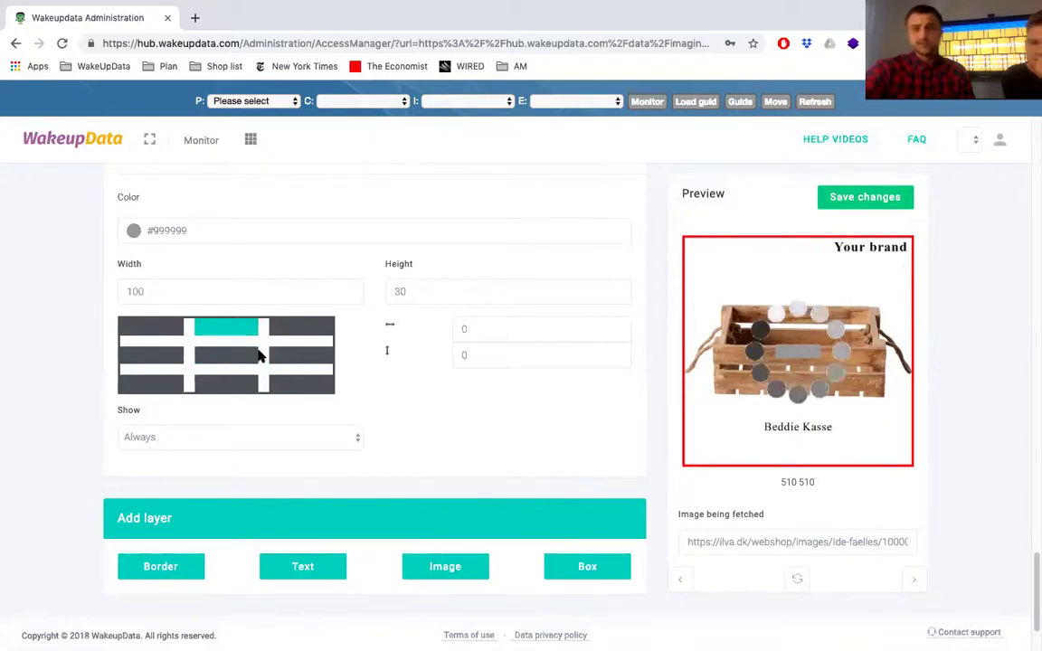
{"action": "left_click", "coordinate": [166, 328]}
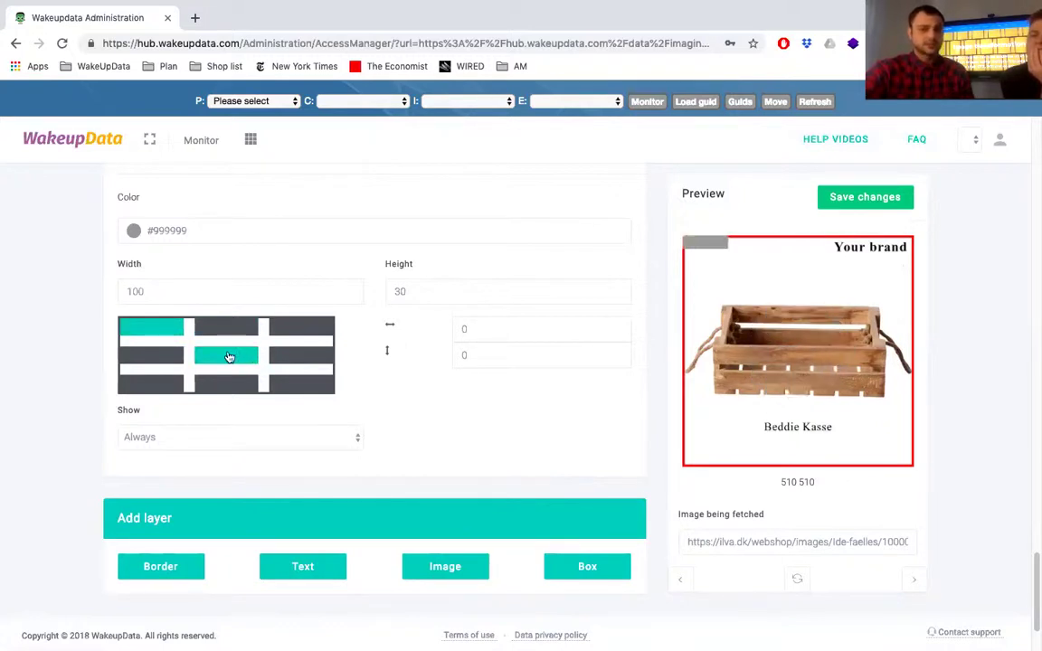
{"action": "left_click", "coordinate": [165, 356]}
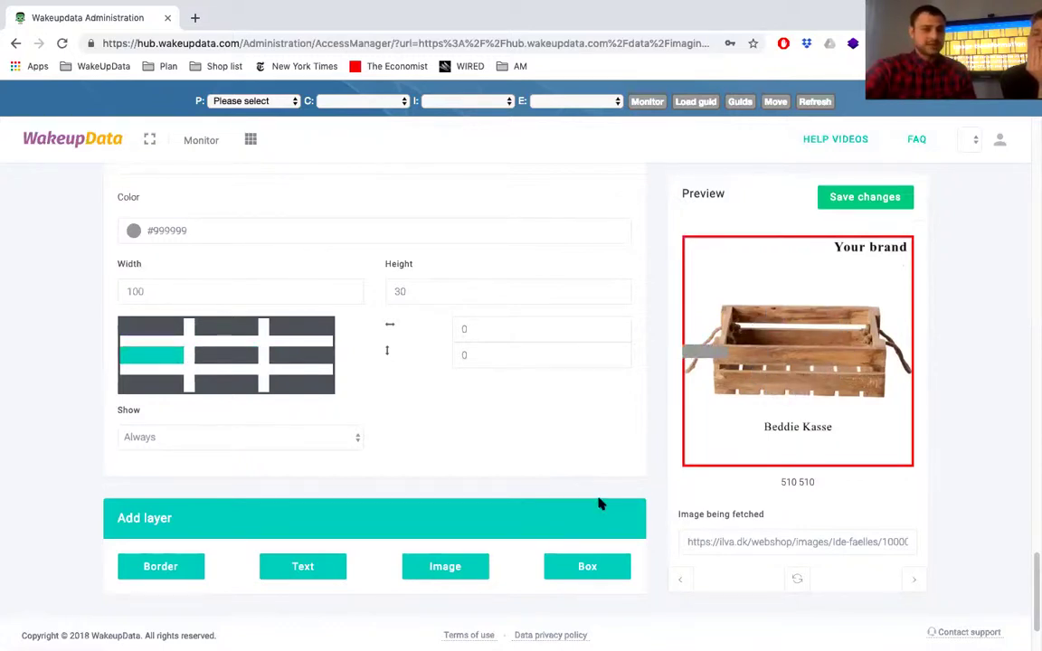
- Switch the box layer off and on again, and delete it from the template
{"action": "scroll", "coordinate": [613, 483], "scroll_direction": "up", "scroll_amount": 2}
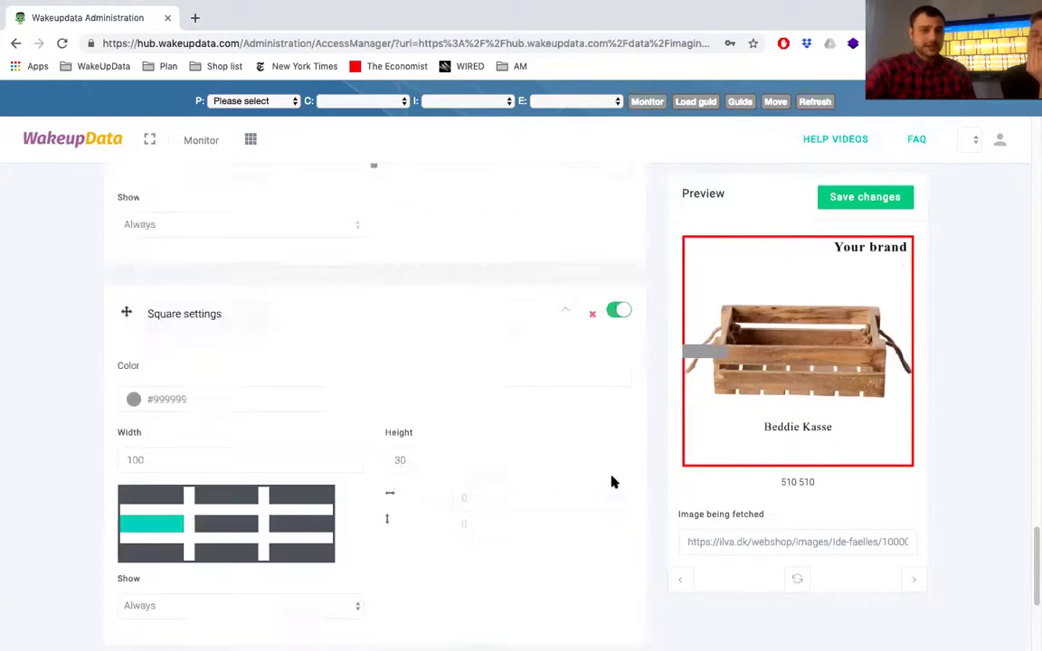
{"action": "scroll", "coordinate": [604, 465], "scroll_direction": "down", "scroll_amount": 2}
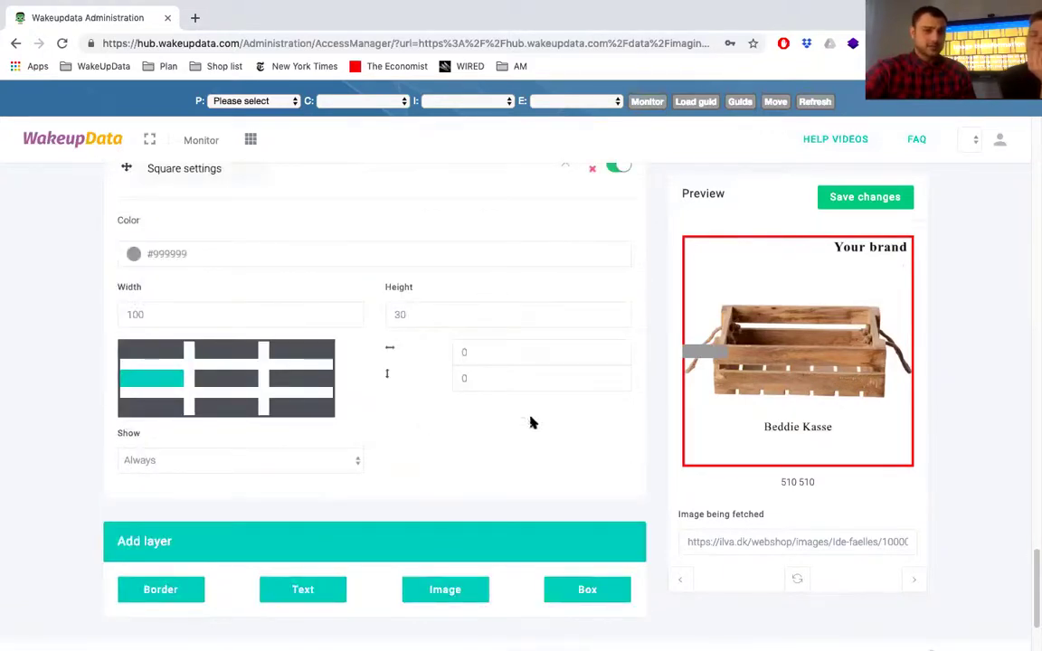
{"action": "scroll", "coordinate": [542, 384], "scroll_direction": "up", "scroll_amount": 2}
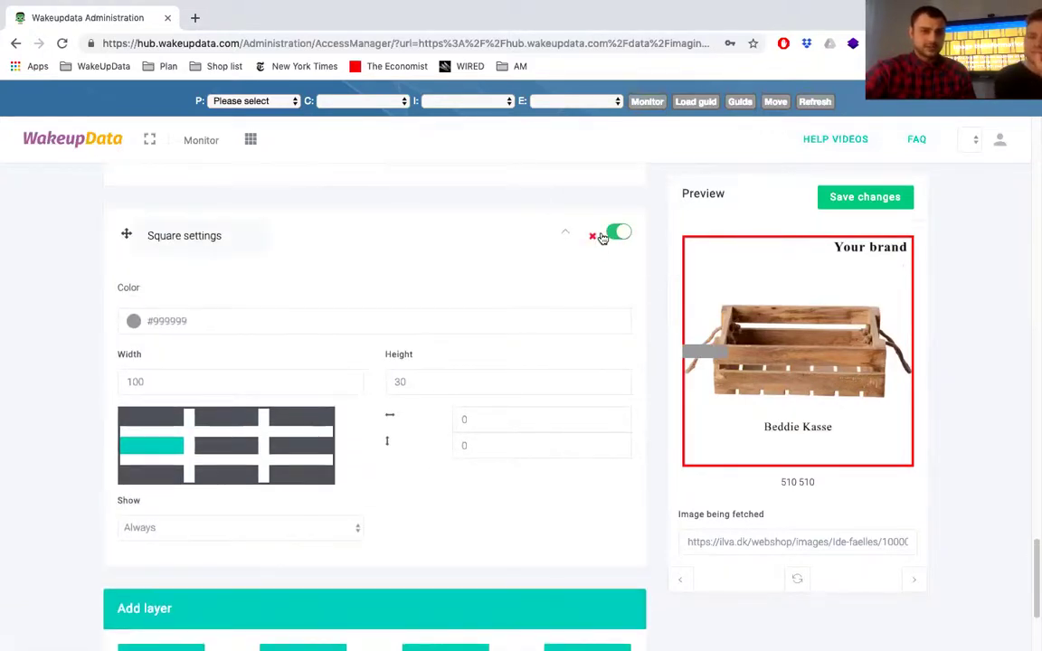
{"action": "left_click", "coordinate": [619, 233]}
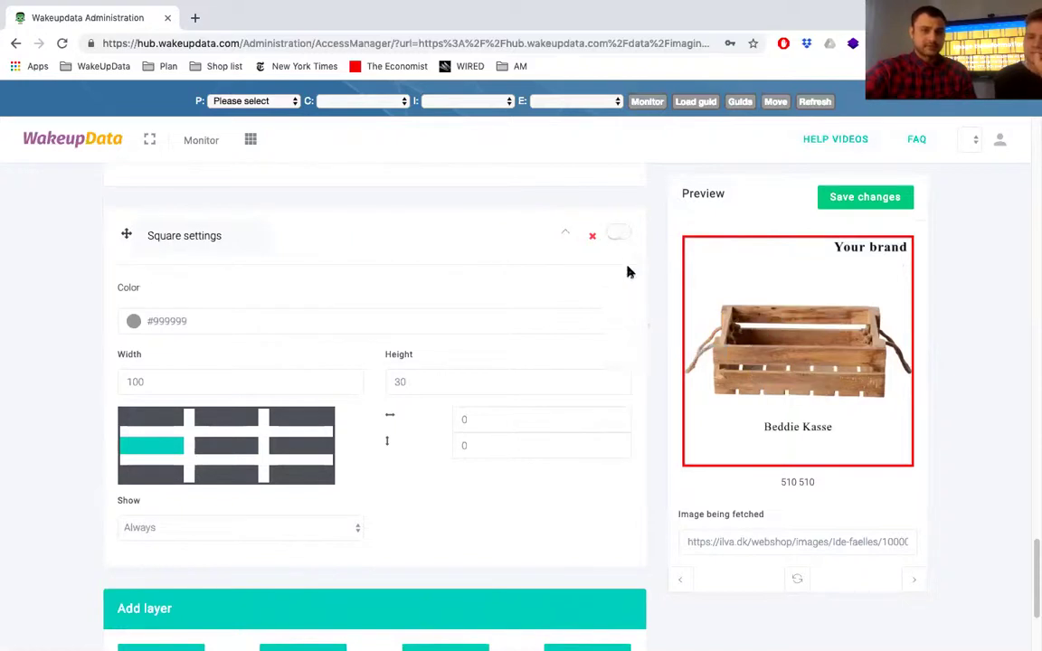
{"action": "left_click", "coordinate": [623, 235]}
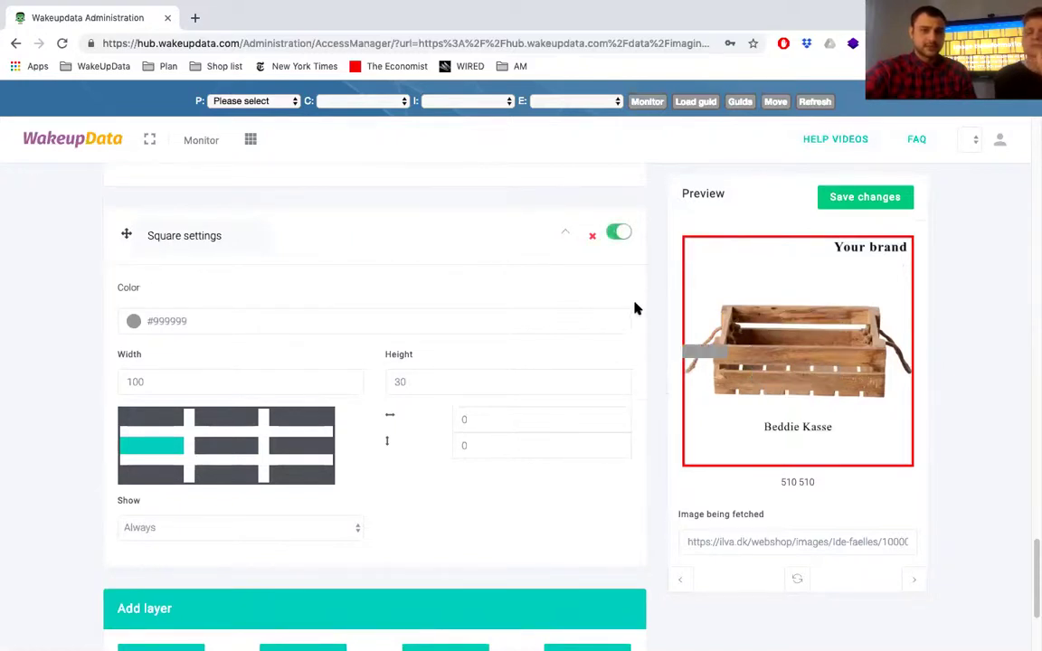
{"action": "left_click", "coordinate": [592, 239]}
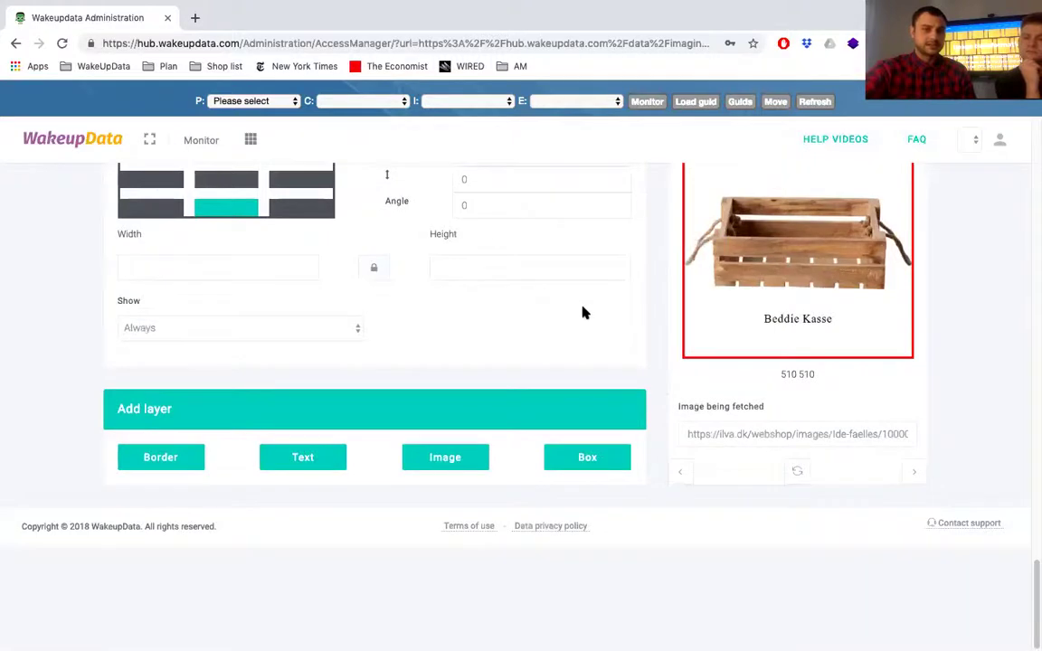
- Review the template settings and the border, text and image layers against the product image preview
{"action": "scroll", "coordinate": [584, 312], "scroll_direction": "up", "scroll_amount": 15}
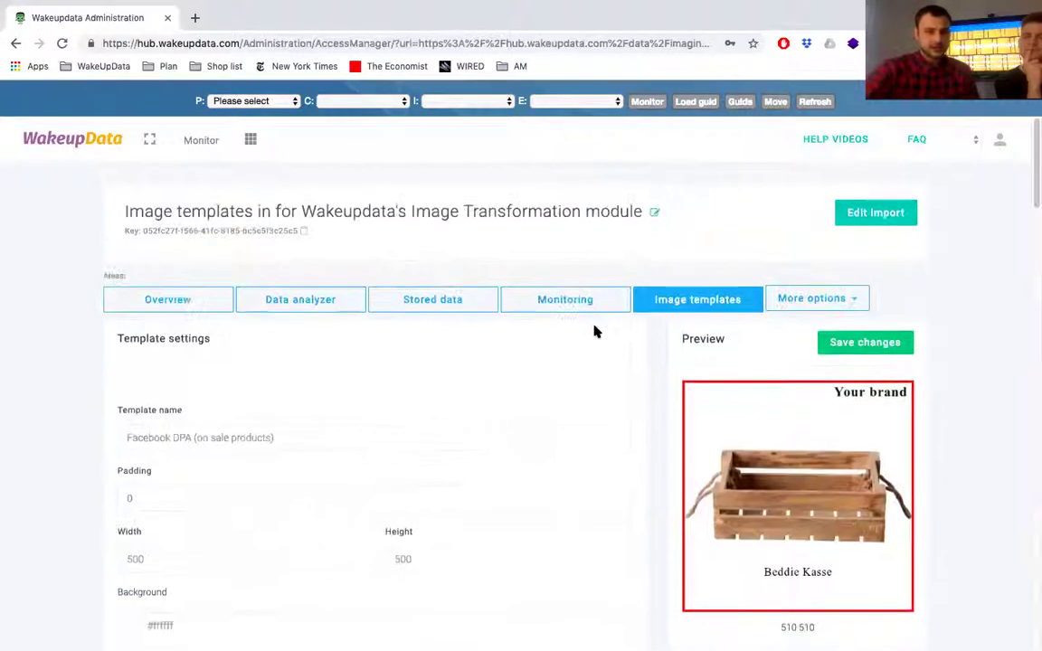
{"action": "scroll", "coordinate": [595, 332], "scroll_direction": "down", "scroll_amount": 3}
{"action": "scroll", "coordinate": [412, 324], "scroll_direction": "down", "scroll_amount": 2}
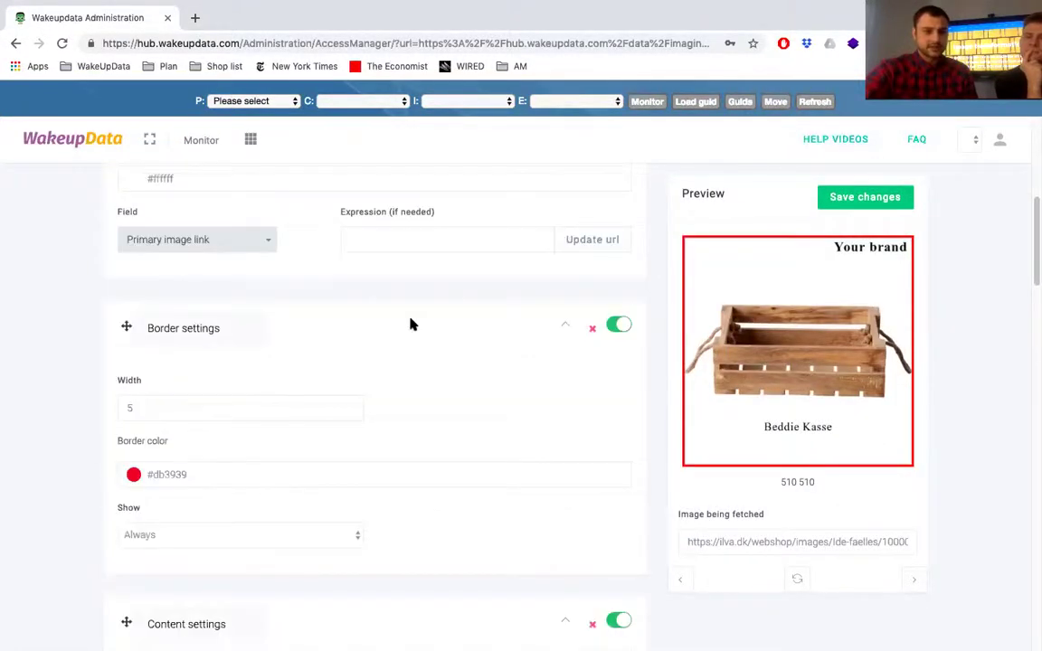
{"action": "scroll", "coordinate": [244, 275], "scroll_direction": "down", "scroll_amount": 1}
{"action": "scroll", "coordinate": [362, 354], "scroll_direction": "down", "scroll_amount": 4}
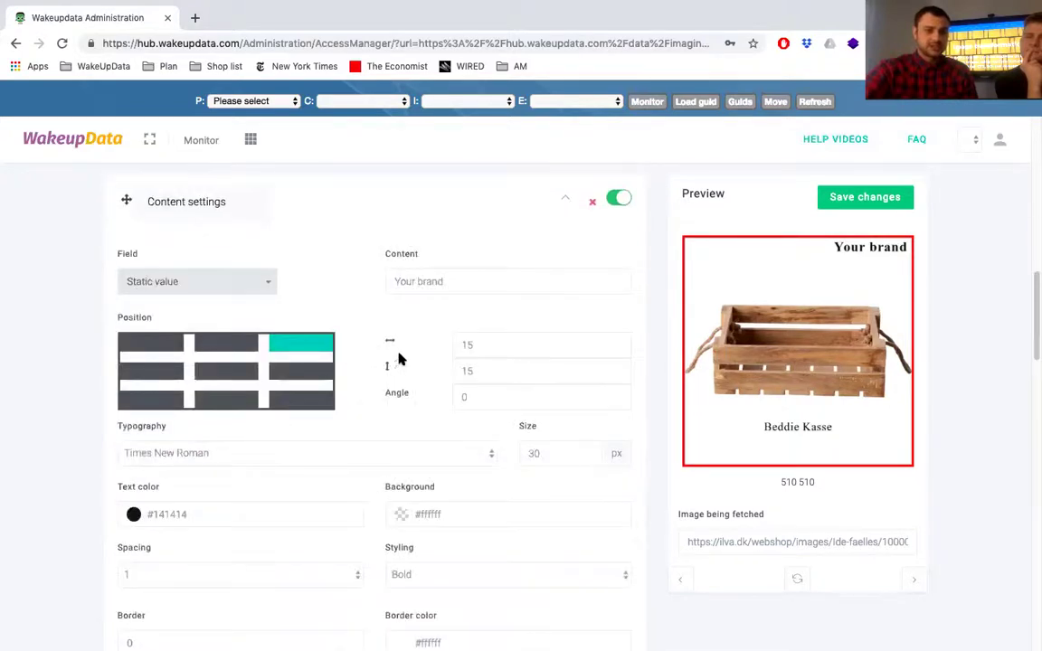
{"action": "scroll", "coordinate": [468, 414], "scroll_direction": "down", "scroll_amount": 10}
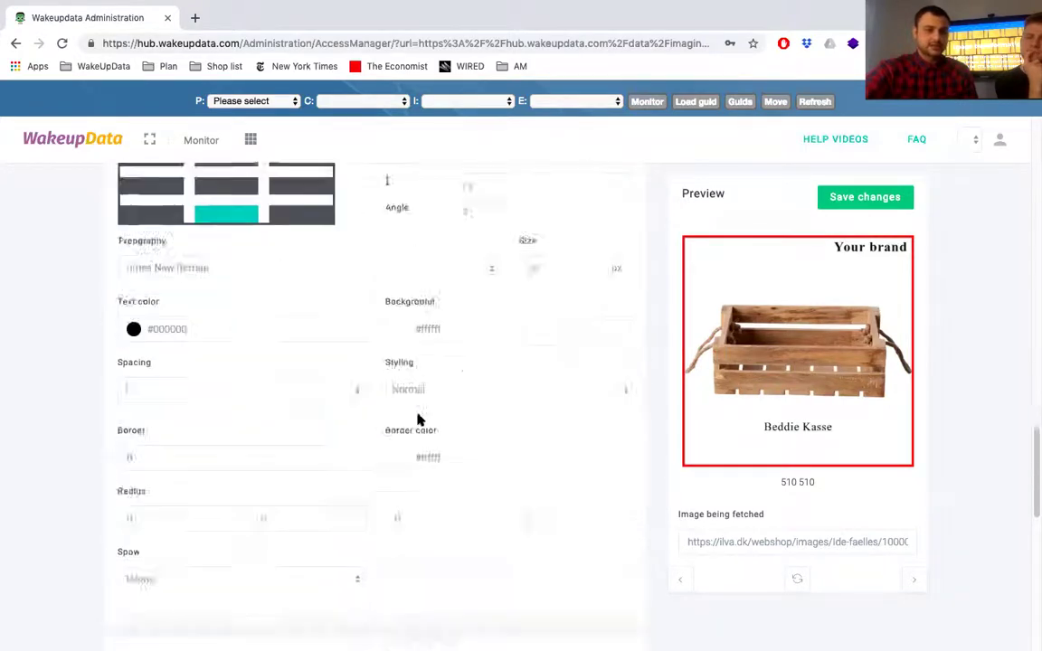
{"action": "scroll", "coordinate": [419, 419], "scroll_direction": "down", "scroll_amount": 10}
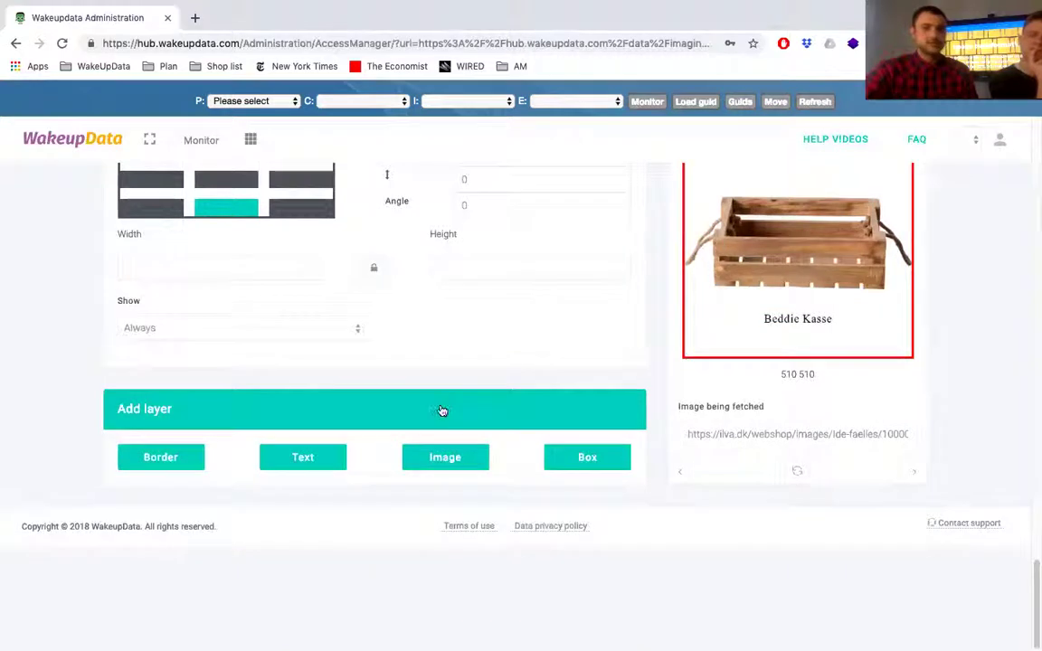
{"action": "scroll", "coordinate": [443, 411], "scroll_direction": "up", "scroll_amount": 4}
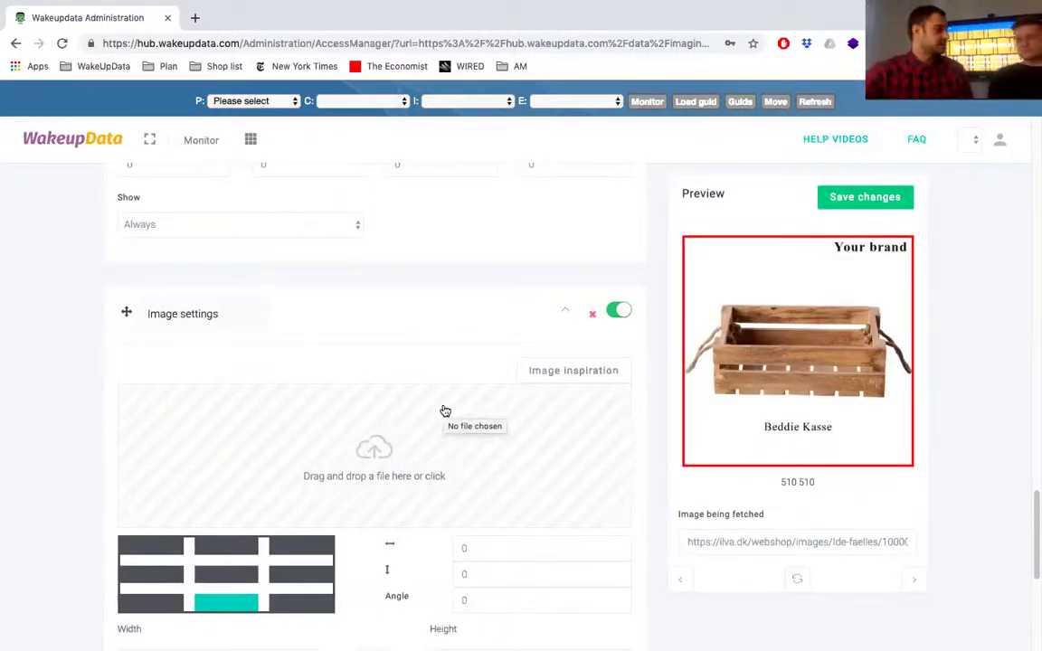
{"action": "scroll", "coordinate": [447, 415], "scroll_direction": "up", "scroll_amount": 5}
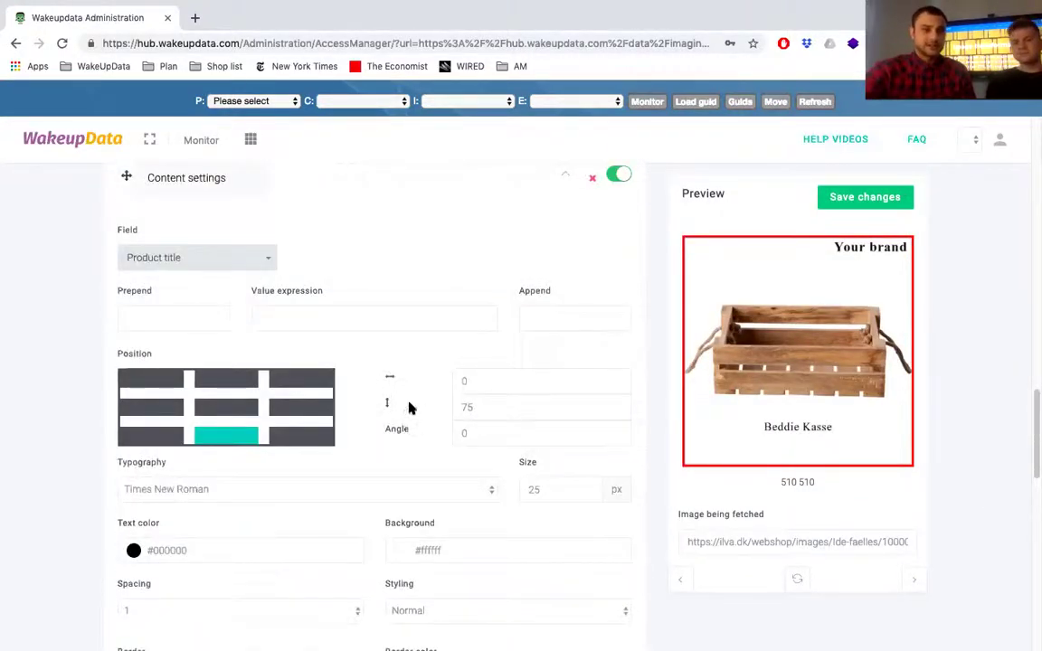
{"action": "scroll", "coordinate": [409, 398], "scroll_direction": "up", "scroll_amount": 8}
{"action": "scroll", "coordinate": [528, 380], "scroll_direction": "up", "scroll_amount": 5}
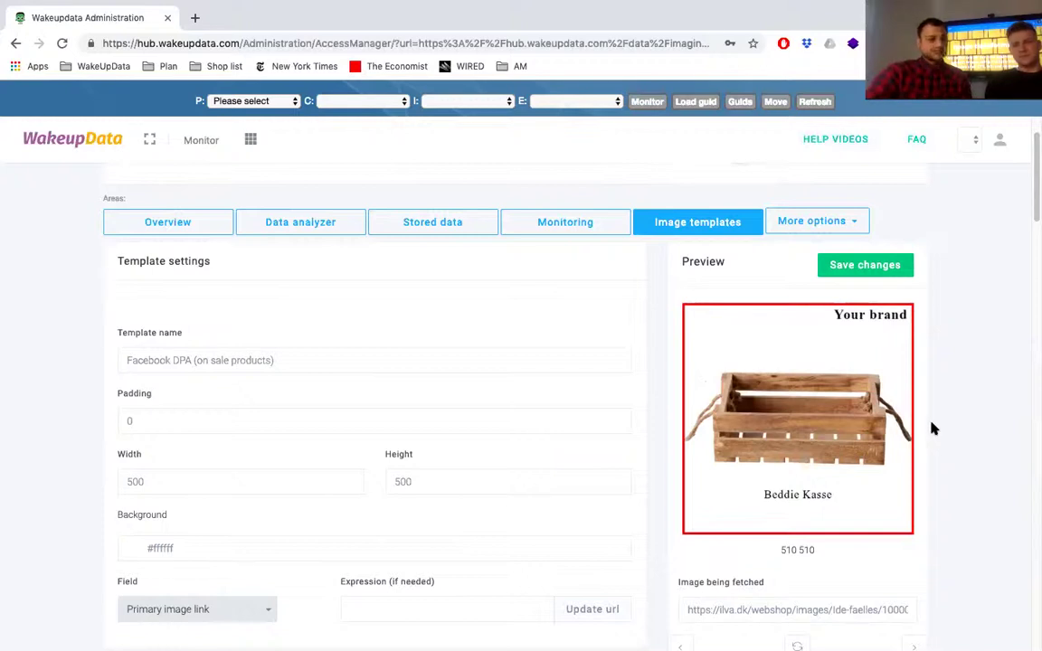
- Save the image template and open the Facebook Dynamic product ads export from the import overview
{"action": "scroll", "coordinate": [933, 429], "scroll_direction": "down", "scroll_amount": 1}
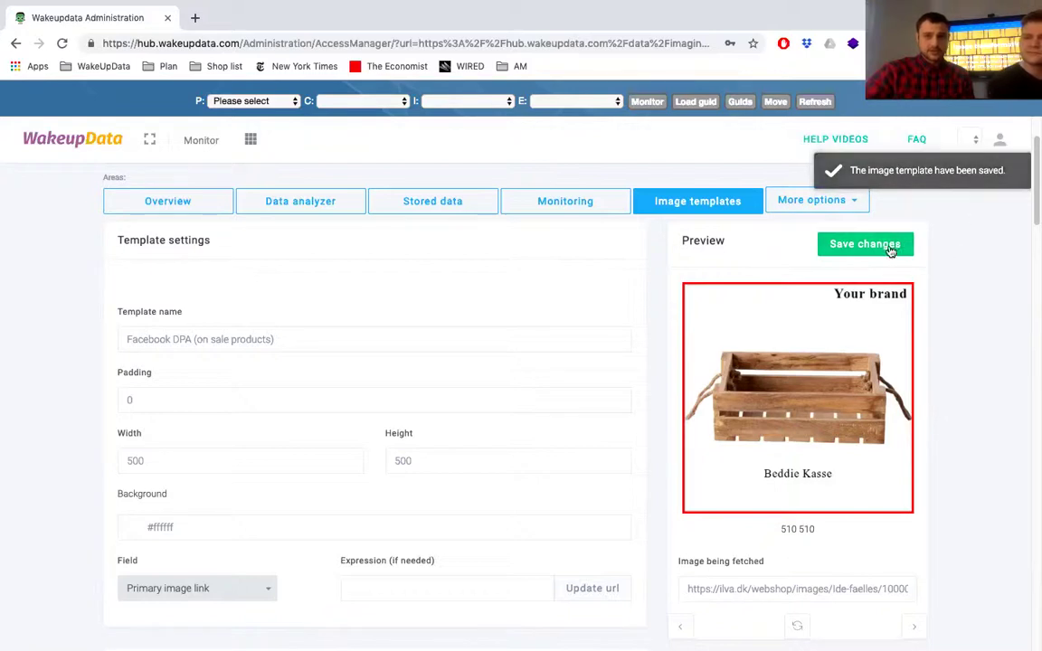
{"action": "scroll", "coordinate": [995, 318], "scroll_direction": "up", "scroll_amount": 2}
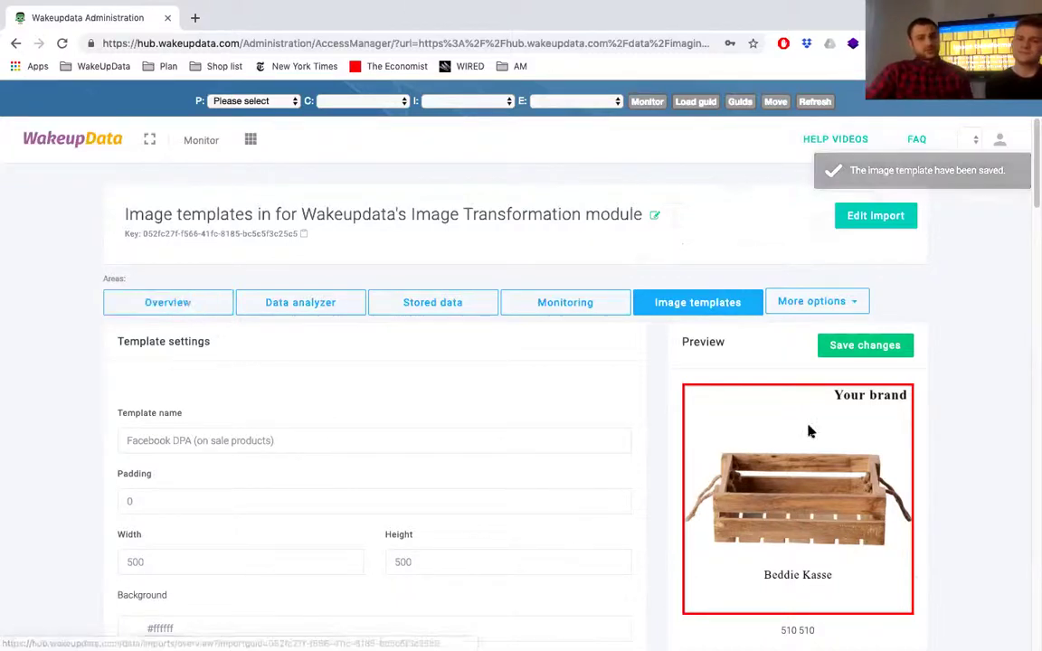
{"action": "left_click", "coordinate": [151, 302]}
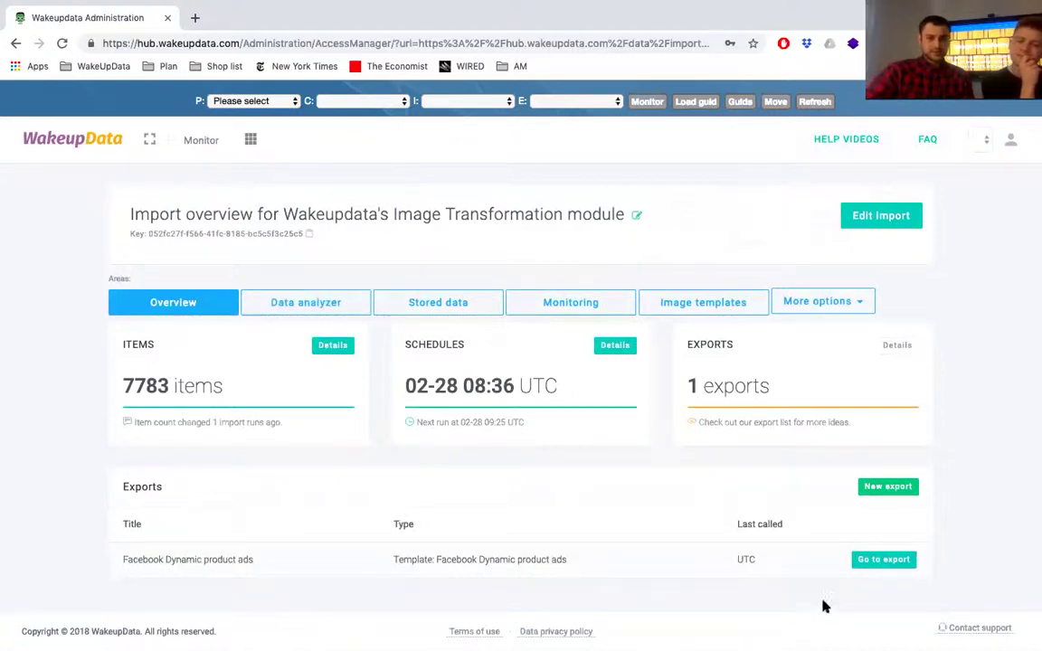
{"action": "left_click", "coordinate": [896, 561]}
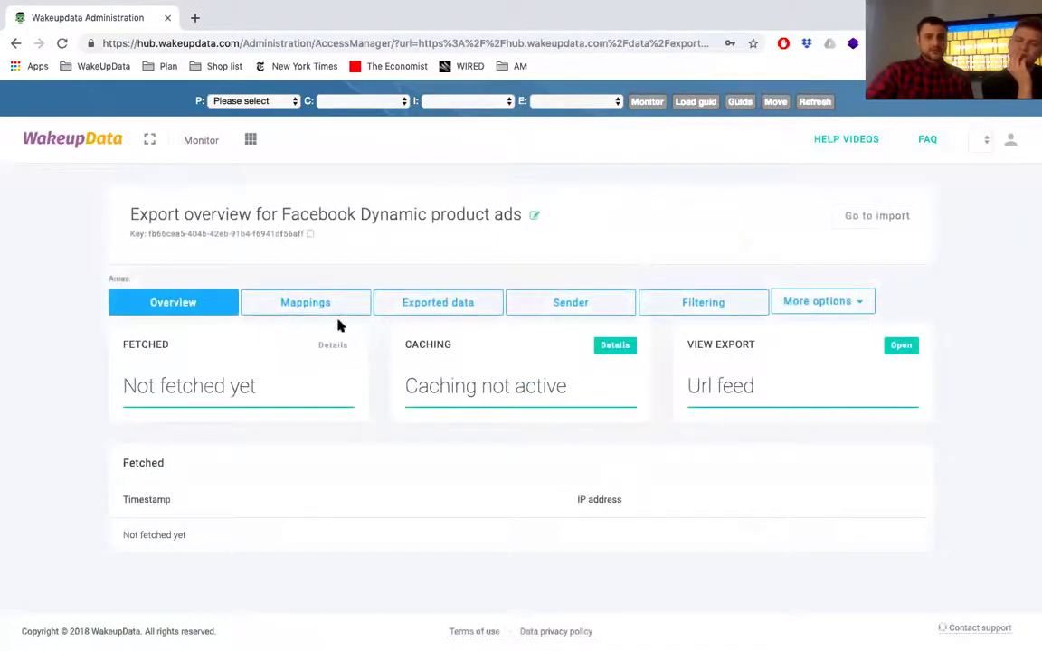
- Open the image template rules of the Primary image link field in the export's data mappings
{"action": "left_click", "coordinate": [344, 316]}
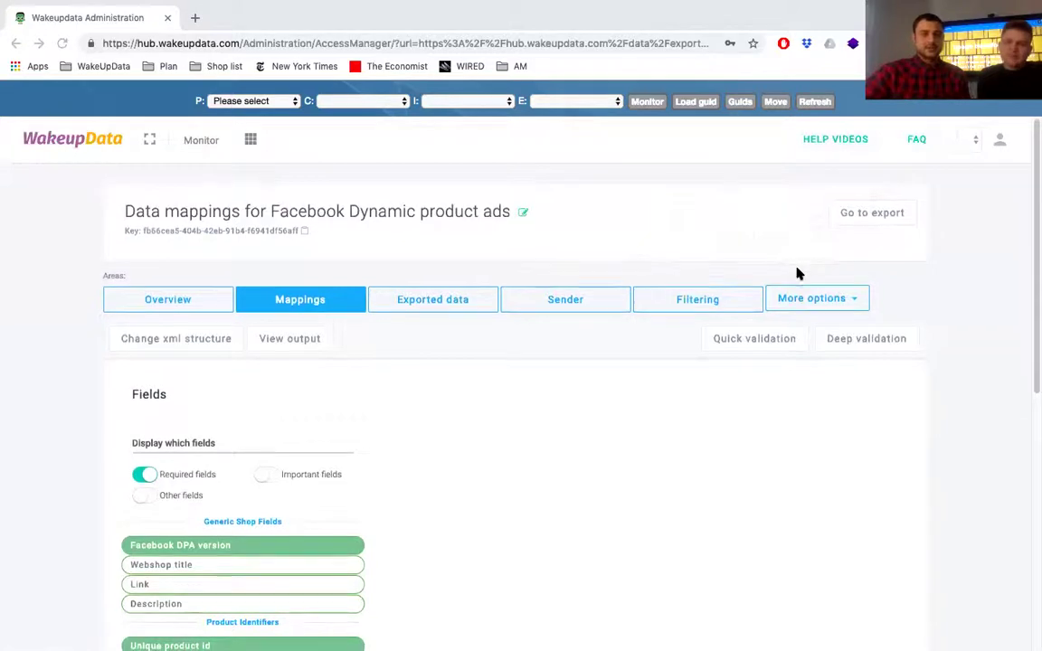
{"action": "scroll", "coordinate": [789, 280], "scroll_direction": "down", "scroll_amount": 1}
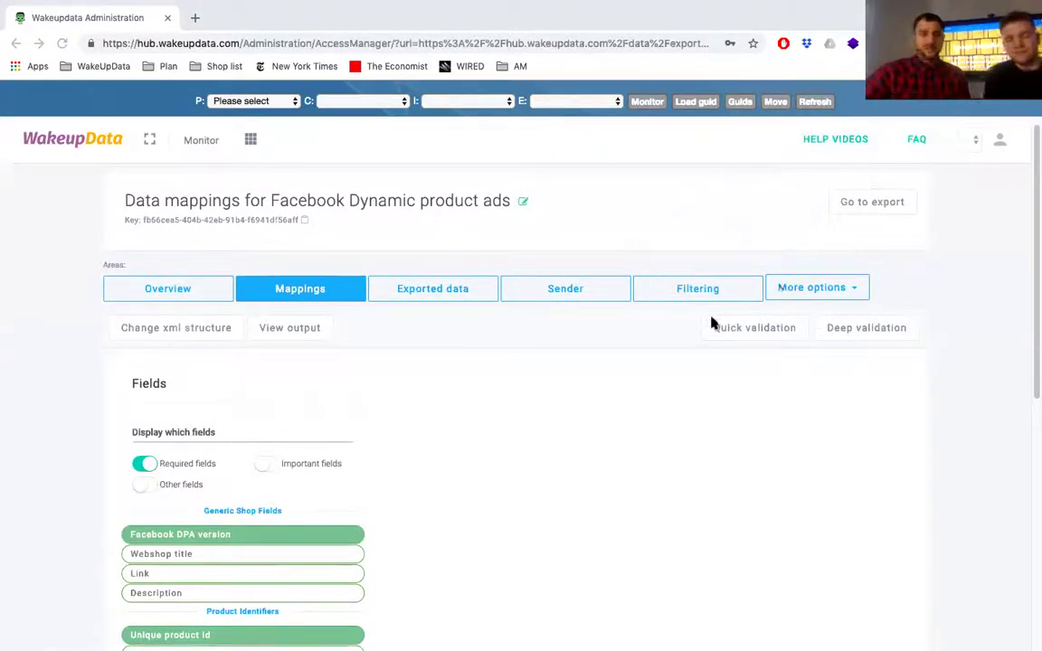
{"action": "scroll", "coordinate": [611, 388], "scroll_direction": "down", "scroll_amount": 3}
{"action": "scroll", "coordinate": [570, 403], "scroll_direction": "down", "scroll_amount": 2}
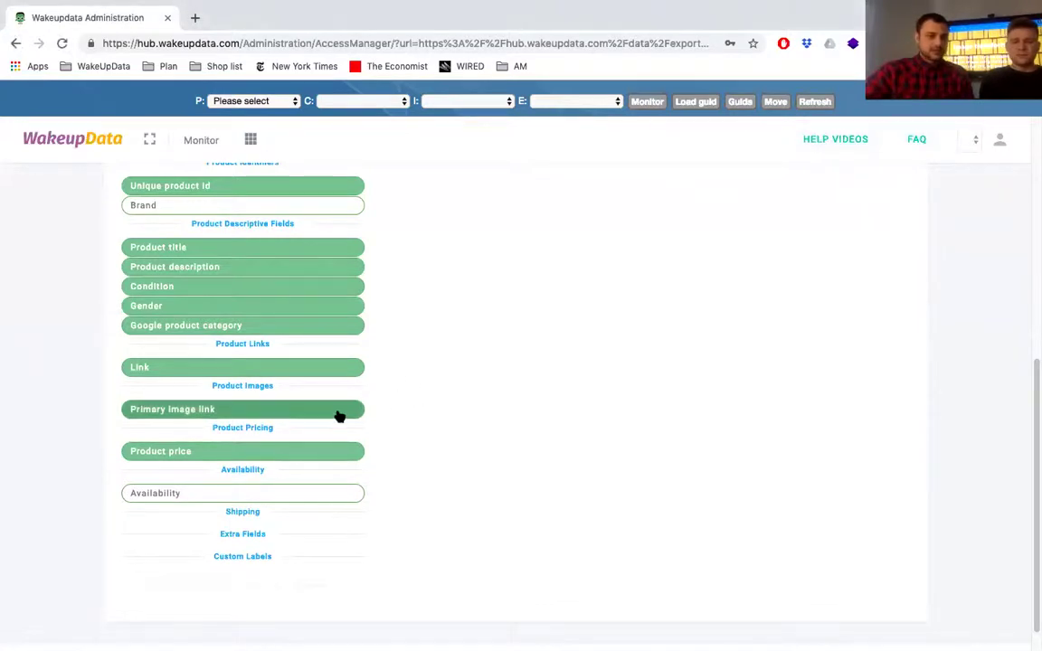
{"action": "scroll", "coordinate": [341, 409], "scroll_direction": "up", "scroll_amount": 3}
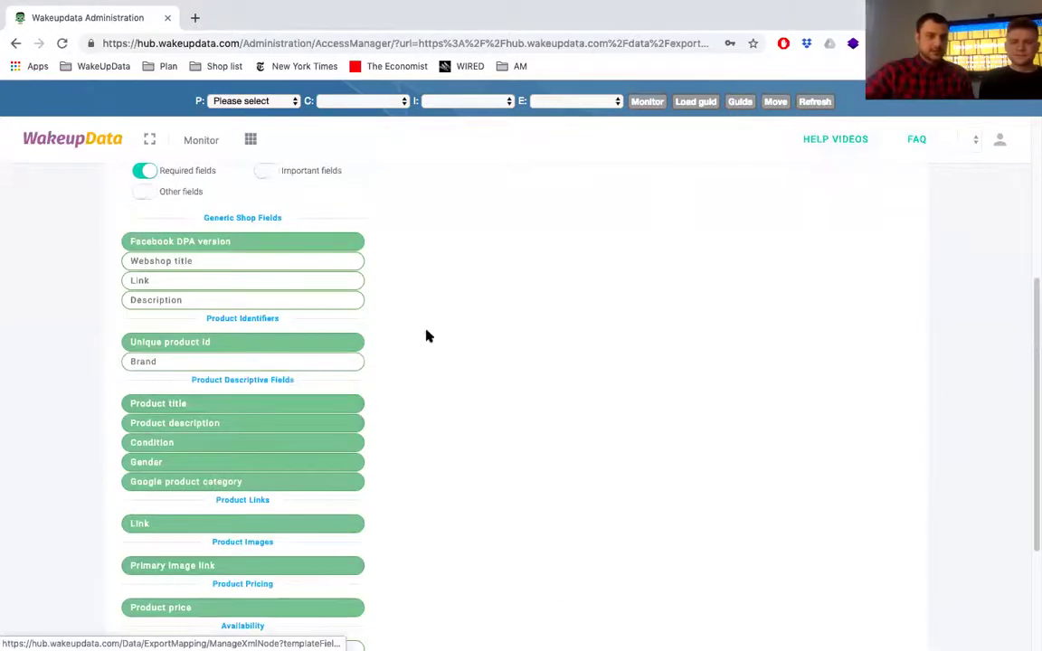
{"action": "scroll", "coordinate": [388, 447], "scroll_direction": "down", "scroll_amount": 1}
{"action": "scroll", "coordinate": [375, 437], "scroll_direction": "down", "scroll_amount": 3}
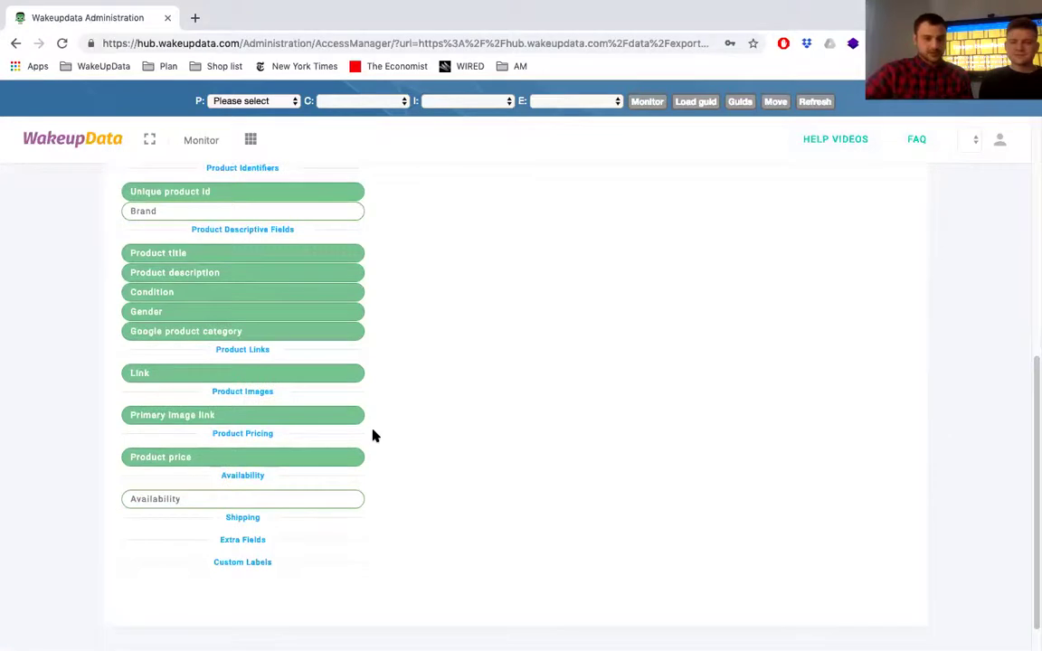
{"action": "left_click", "coordinate": [349, 417]}
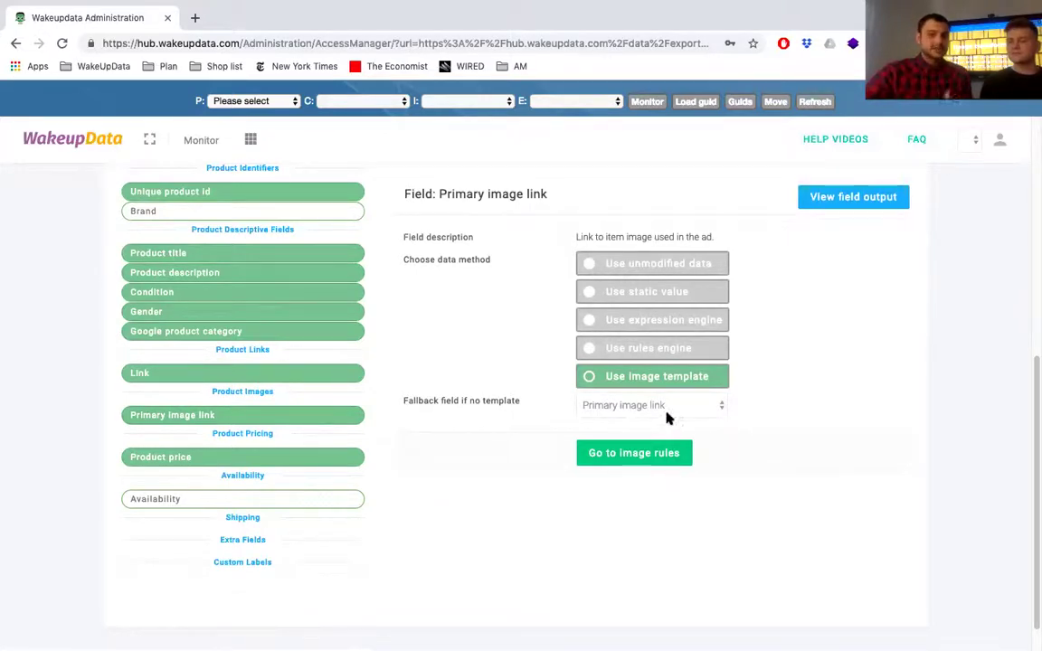
{"action": "left_click", "coordinate": [663, 455]}
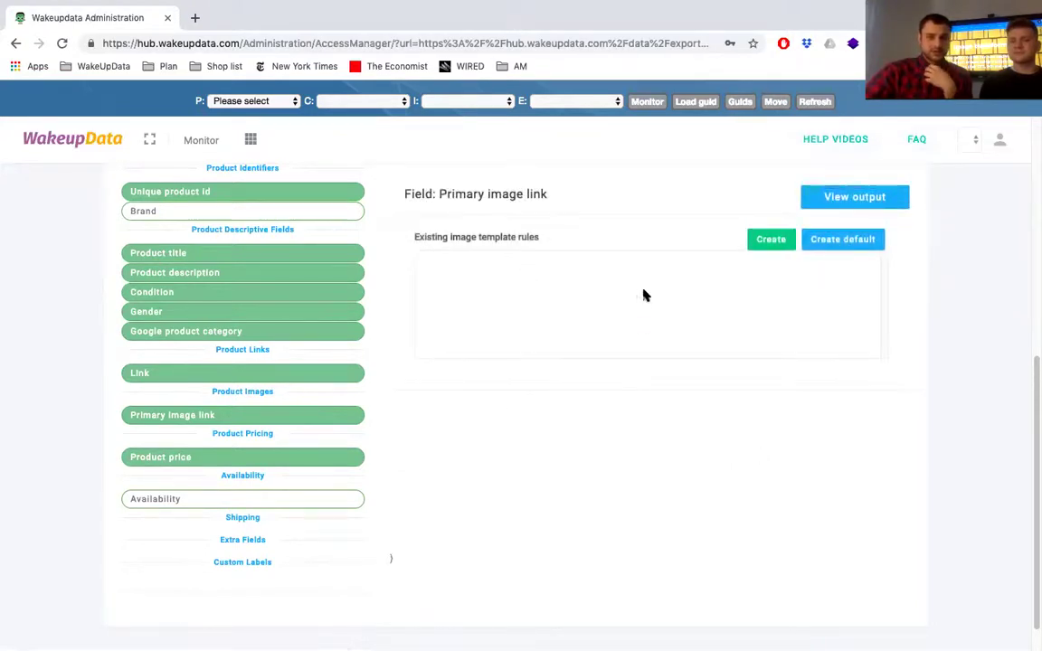
- Create an image template rule with the condition that Sale Price is not empty
{"action": "left_click", "coordinate": [768, 243]}
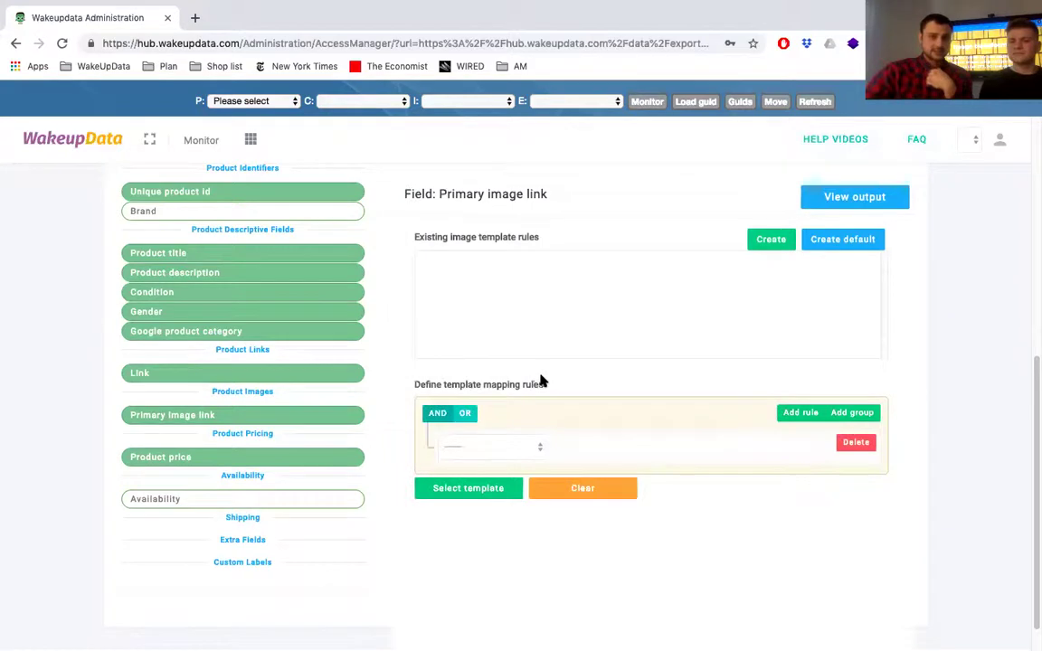
{"action": "left_click", "coordinate": [529, 450]}
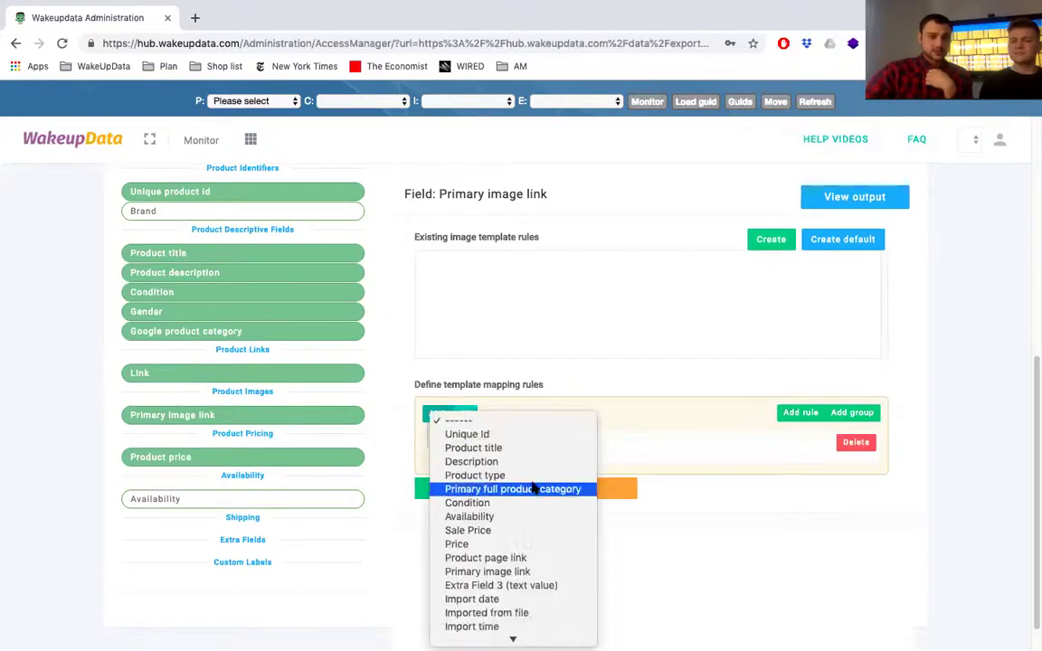
{"action": "key", "text": "Return"}
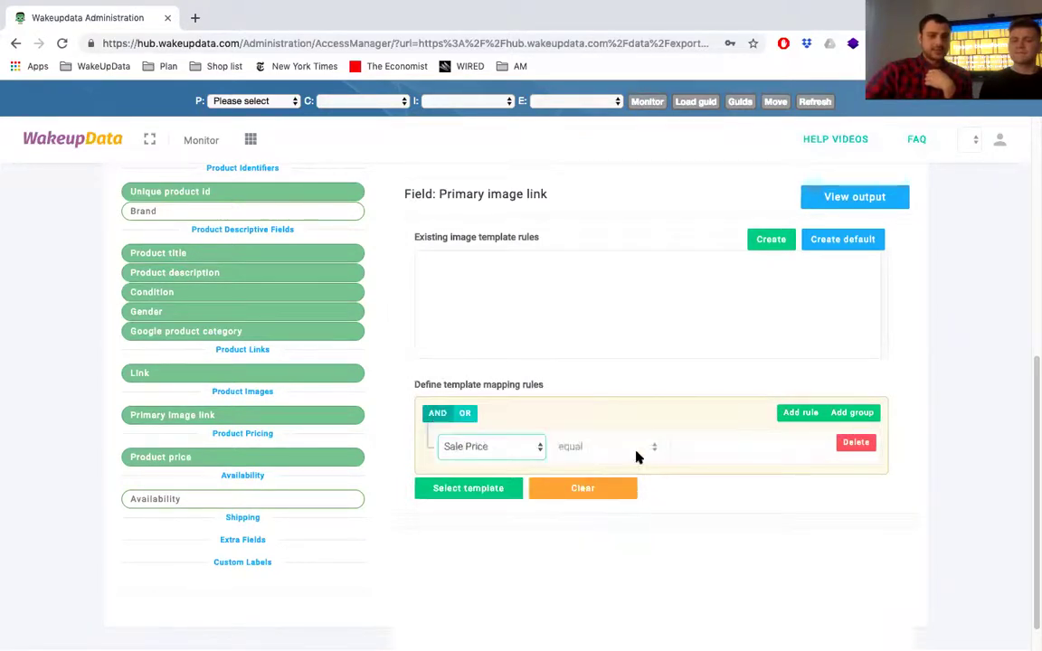
{"action": "left_click", "coordinate": [635, 448]}
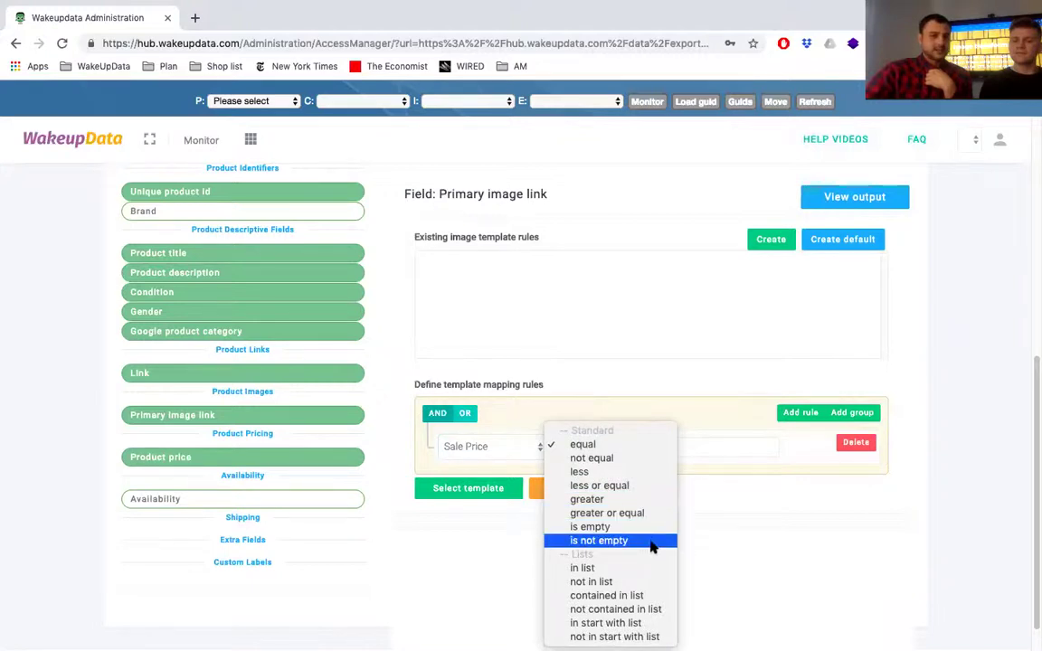
{"action": "left_click", "coordinate": [684, 535]}
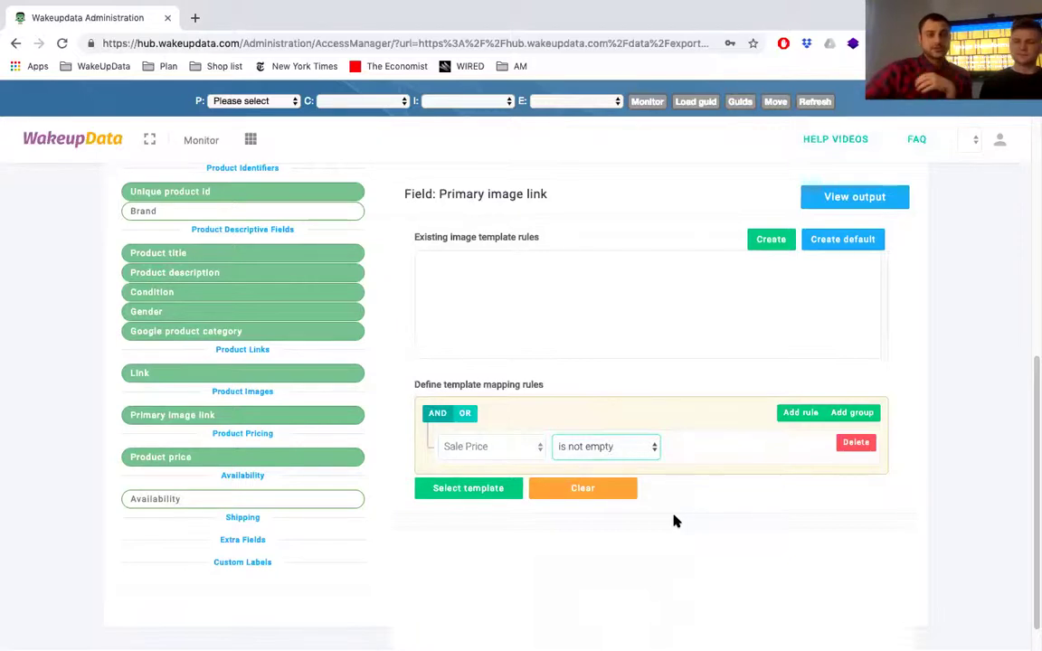
- Assign the template Facebook DPA (on sale products) to the Sale Price rule and save the mapping
{"action": "left_click", "coordinate": [425, 489]}
{"action": "scroll", "coordinate": [554, 543], "scroll_direction": "down", "scroll_amount": 2}
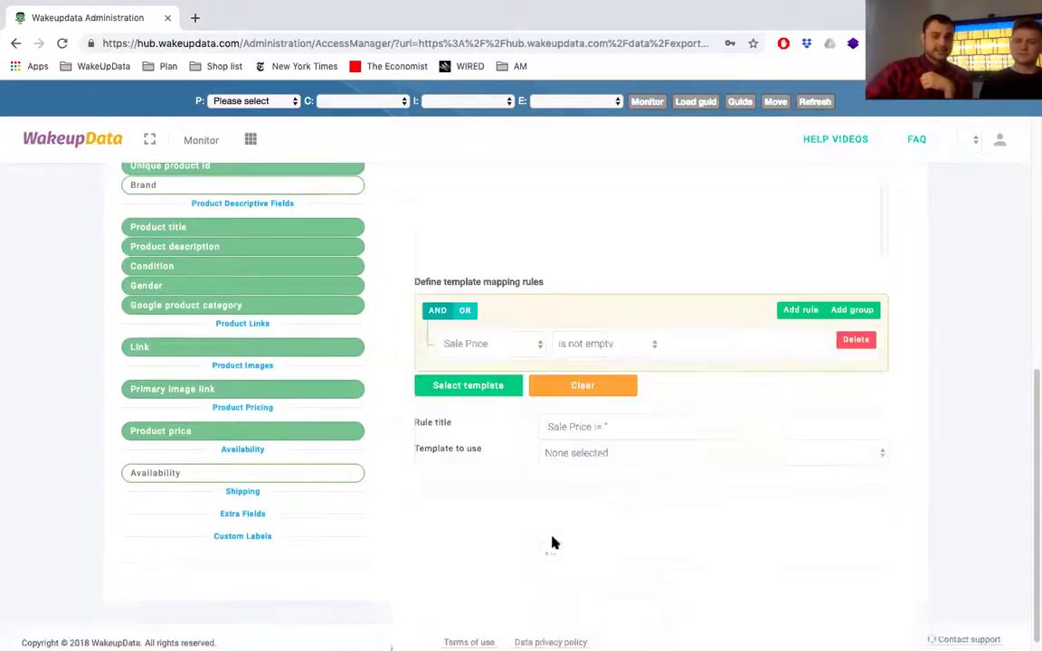
{"action": "left_click", "coordinate": [552, 452]}
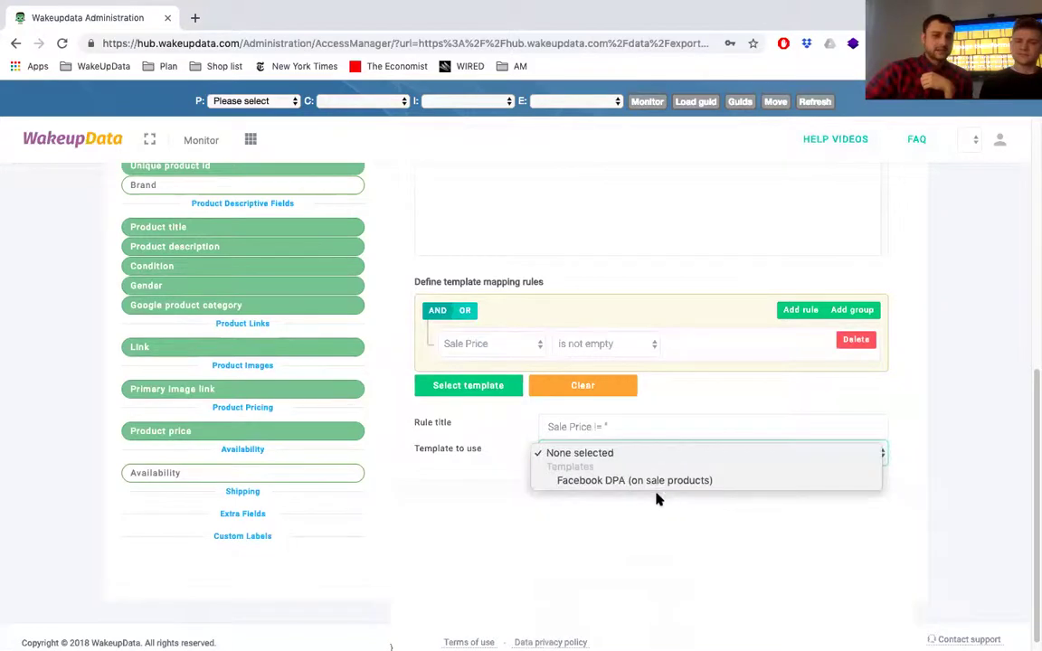
{"action": "left_click", "coordinate": [604, 483]}
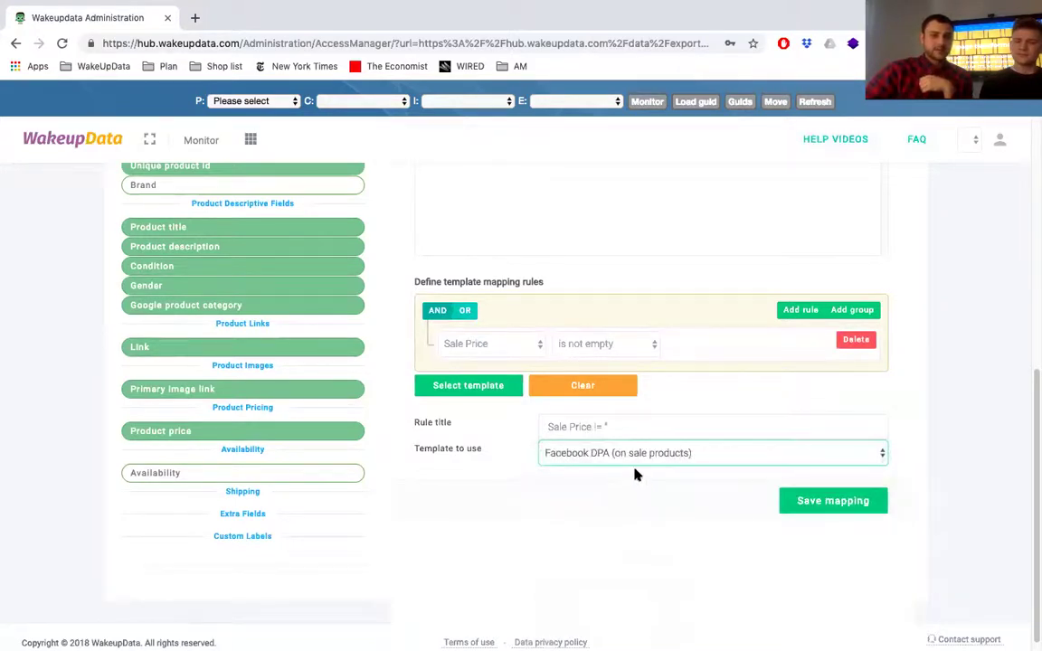
{"action": "left_click", "coordinate": [901, 490]}
- Return to the export overview for Facebook Dynamic product ads
{"action": "scroll", "coordinate": [921, 477], "scroll_direction": "up", "scroll_amount": 3}
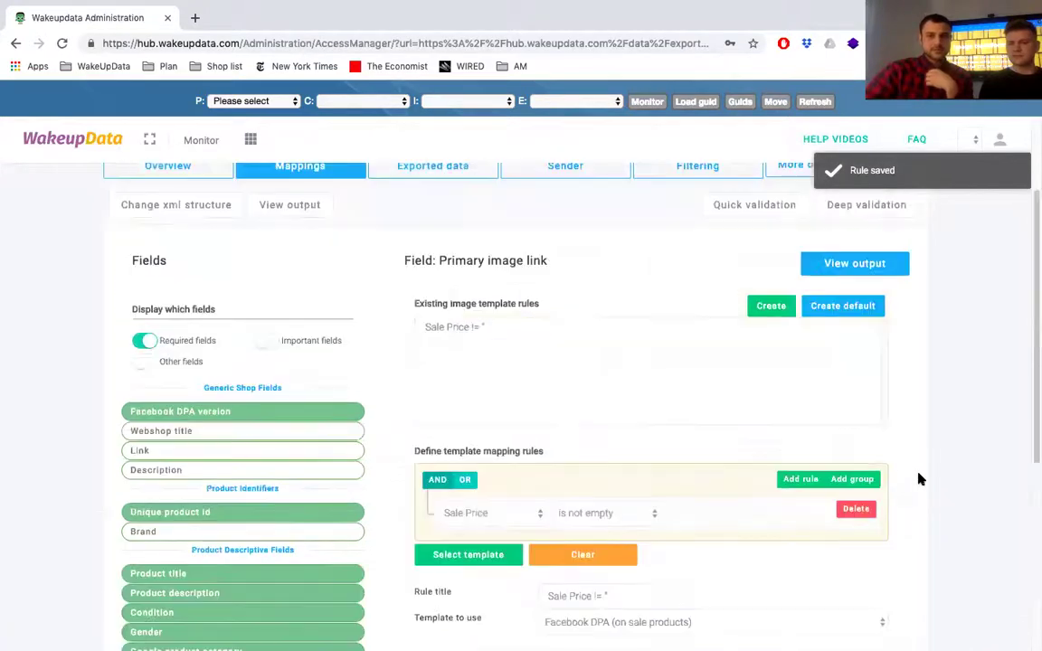
{"action": "left_click", "coordinate": [190, 216]}
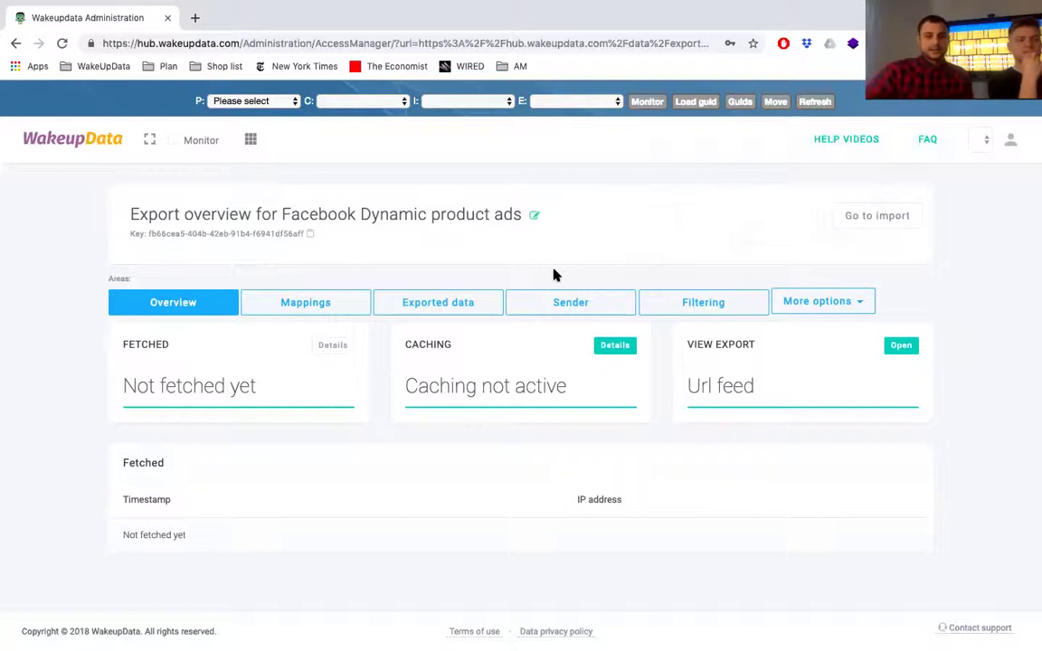
{"action": "mouse_move", "coordinate": [517, 8]}
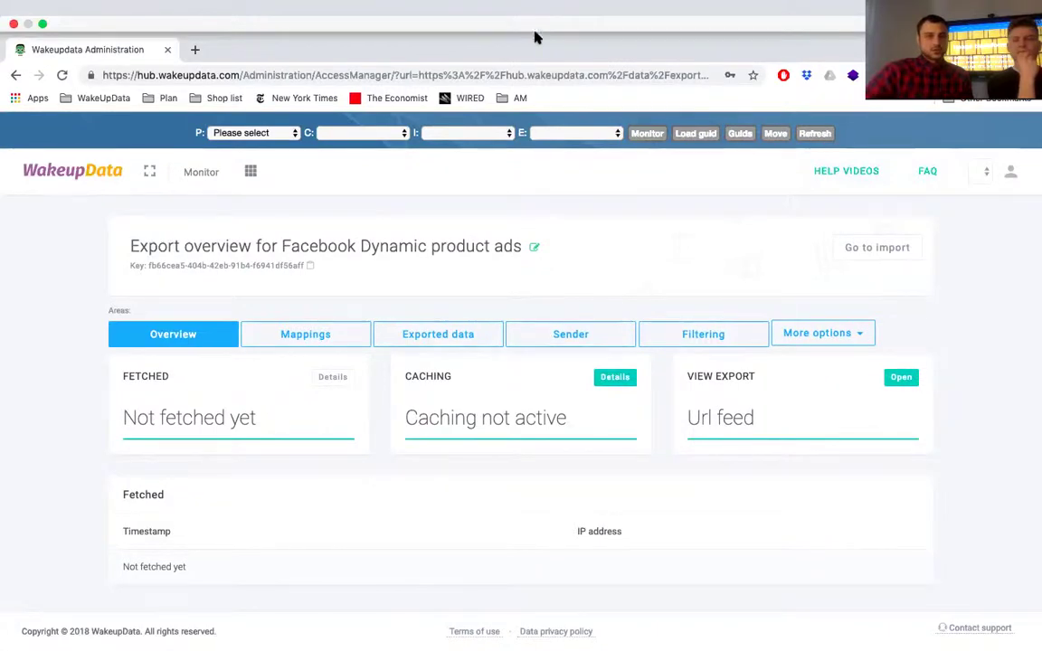